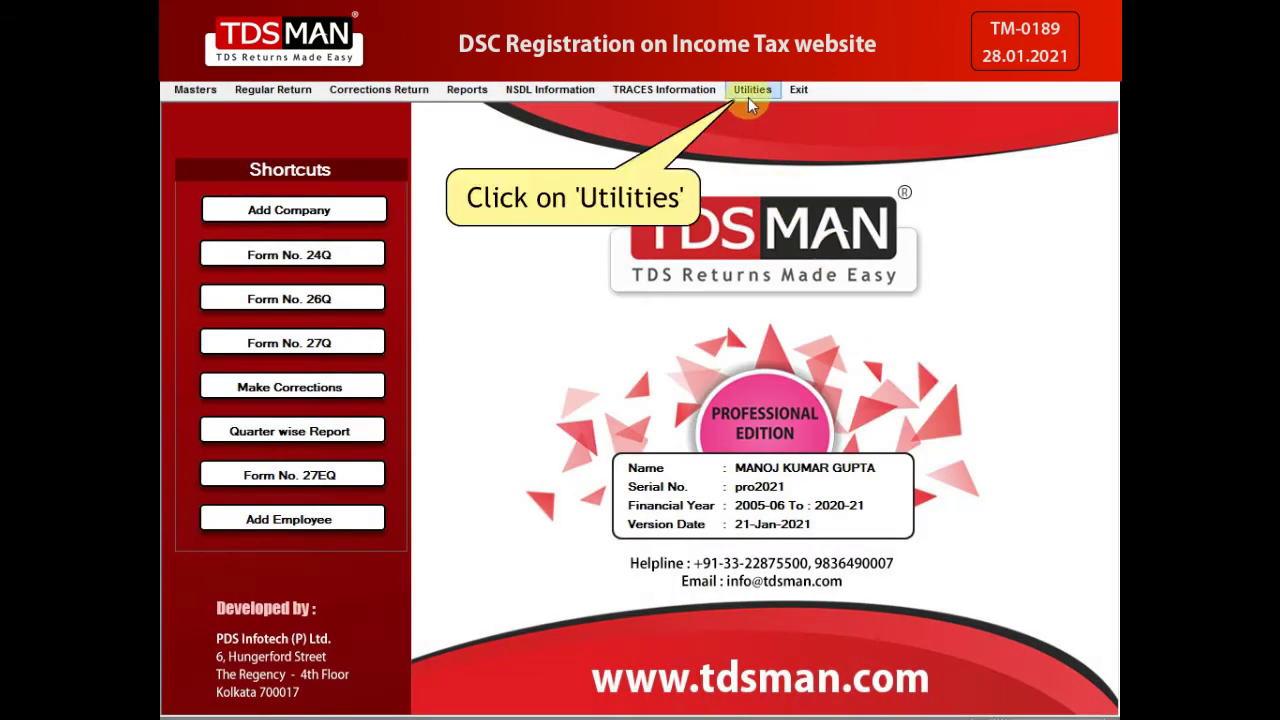
Open Utilities > Register DSC, pick the saved User Id to fill the password, and proceed to the e-Filing site
left_click(751, 91)
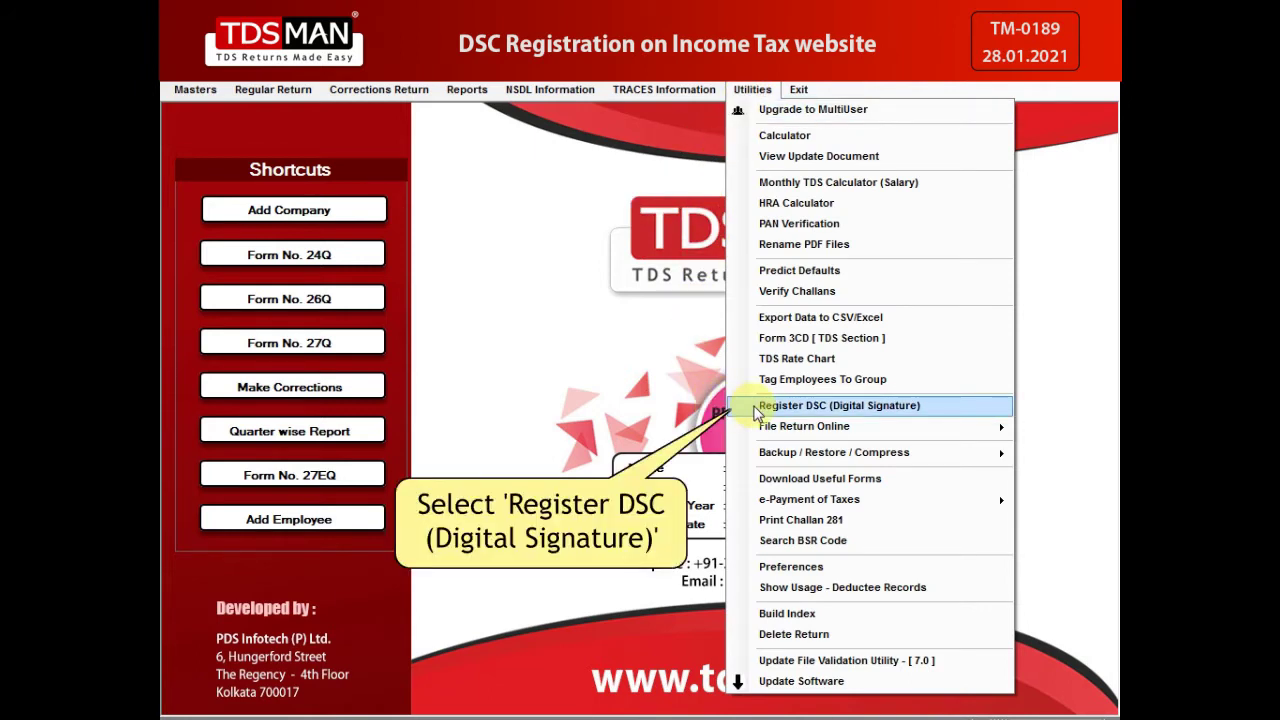
left_click(755, 408)
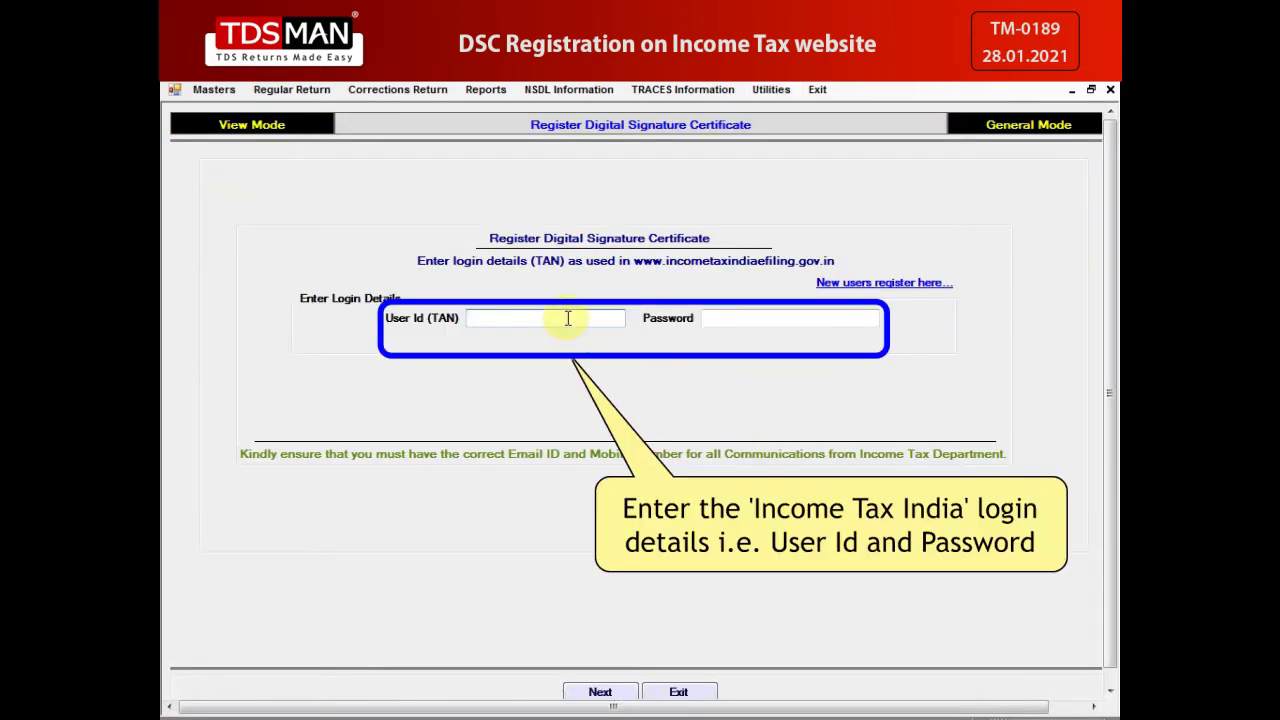
type("C")
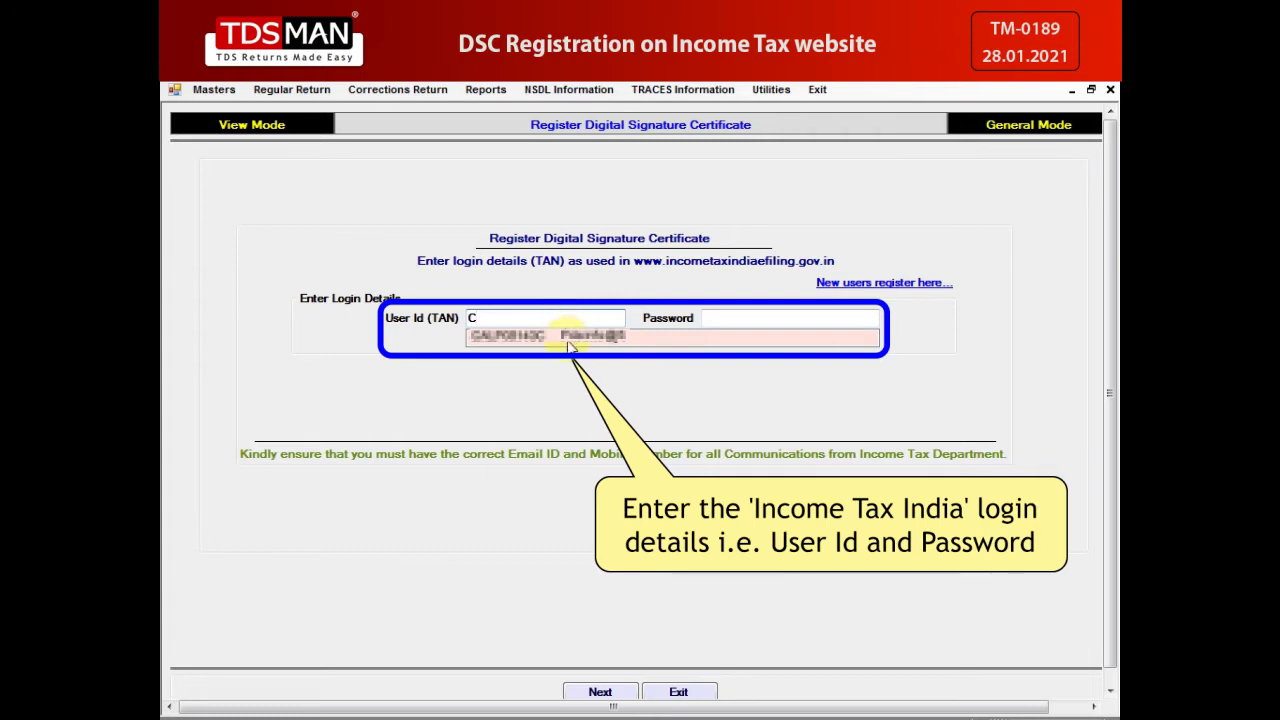
left_click(568, 340)
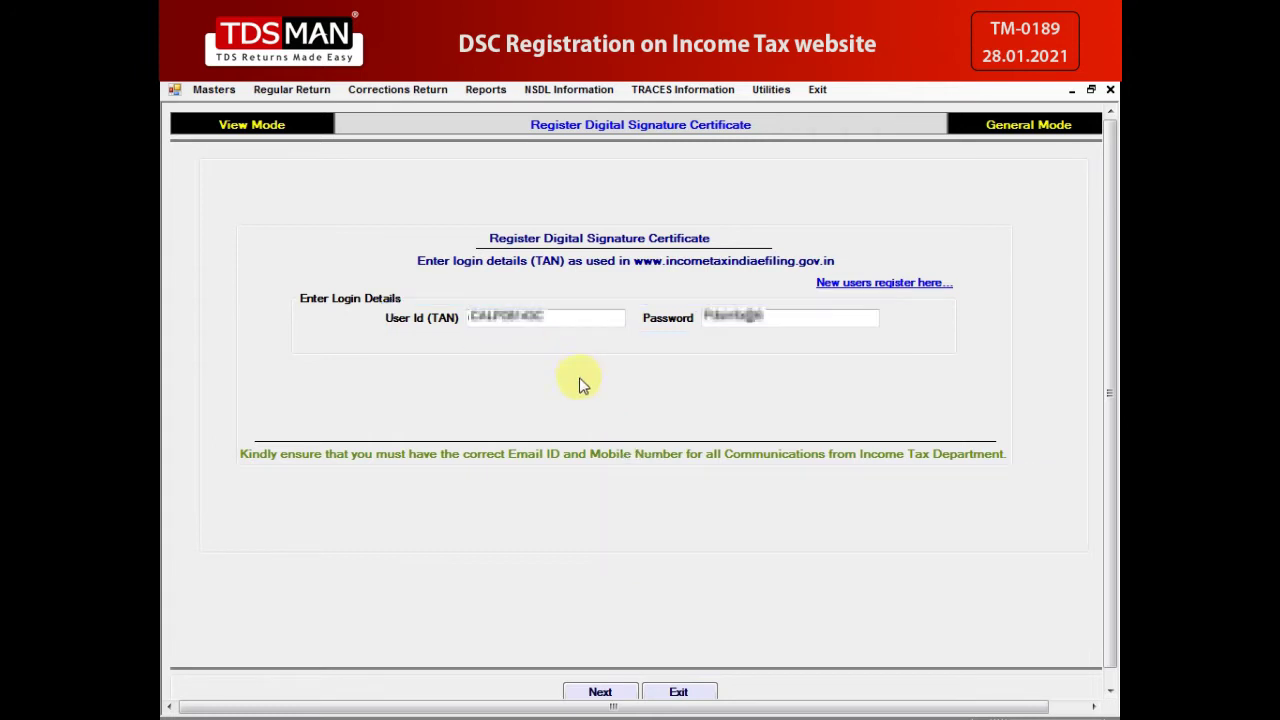
left_click(615, 692)
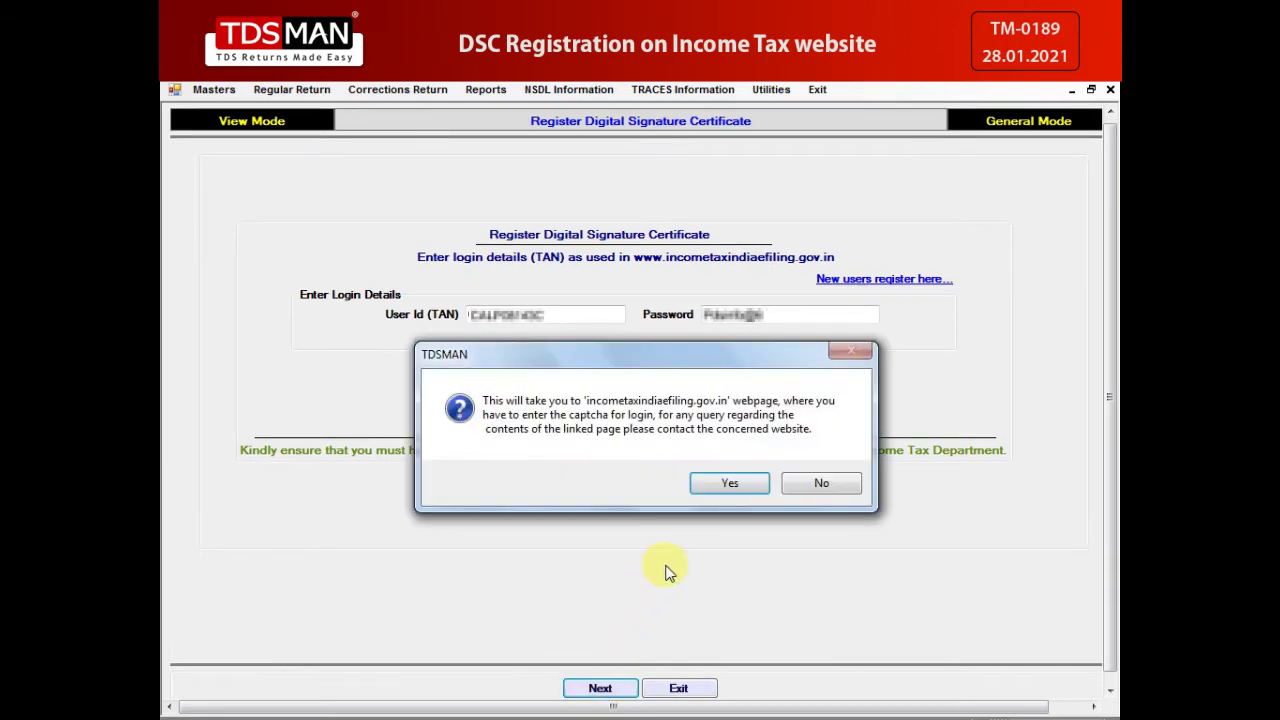
left_click(729, 484)
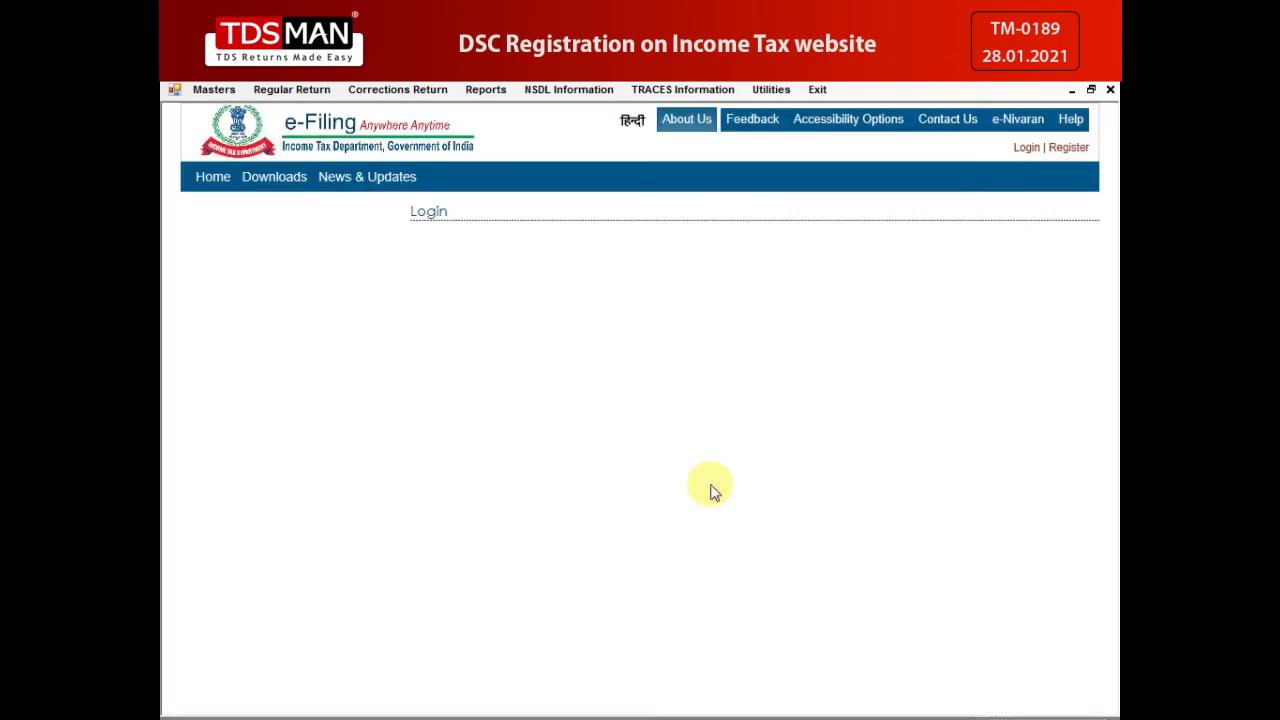
Enter the displayed captcha code and log in to the e-Filing website
left_click(535, 394)
type("QVDG97")
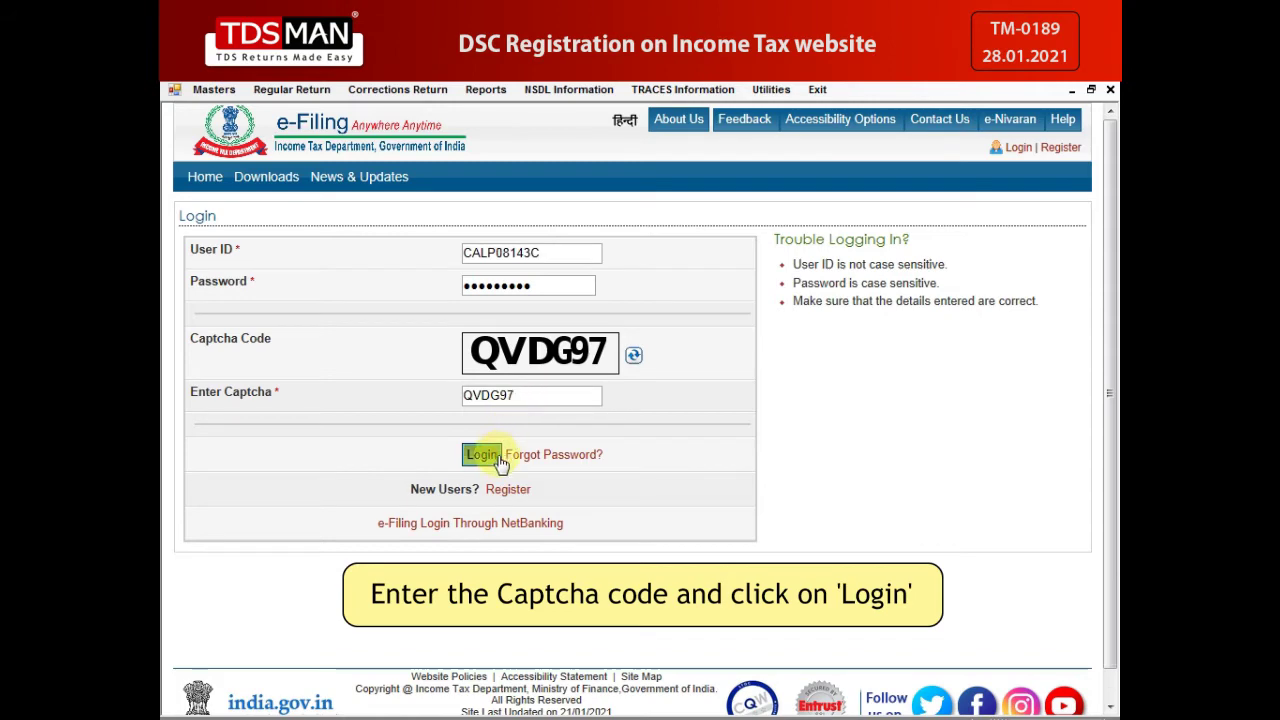
left_click(482, 456)
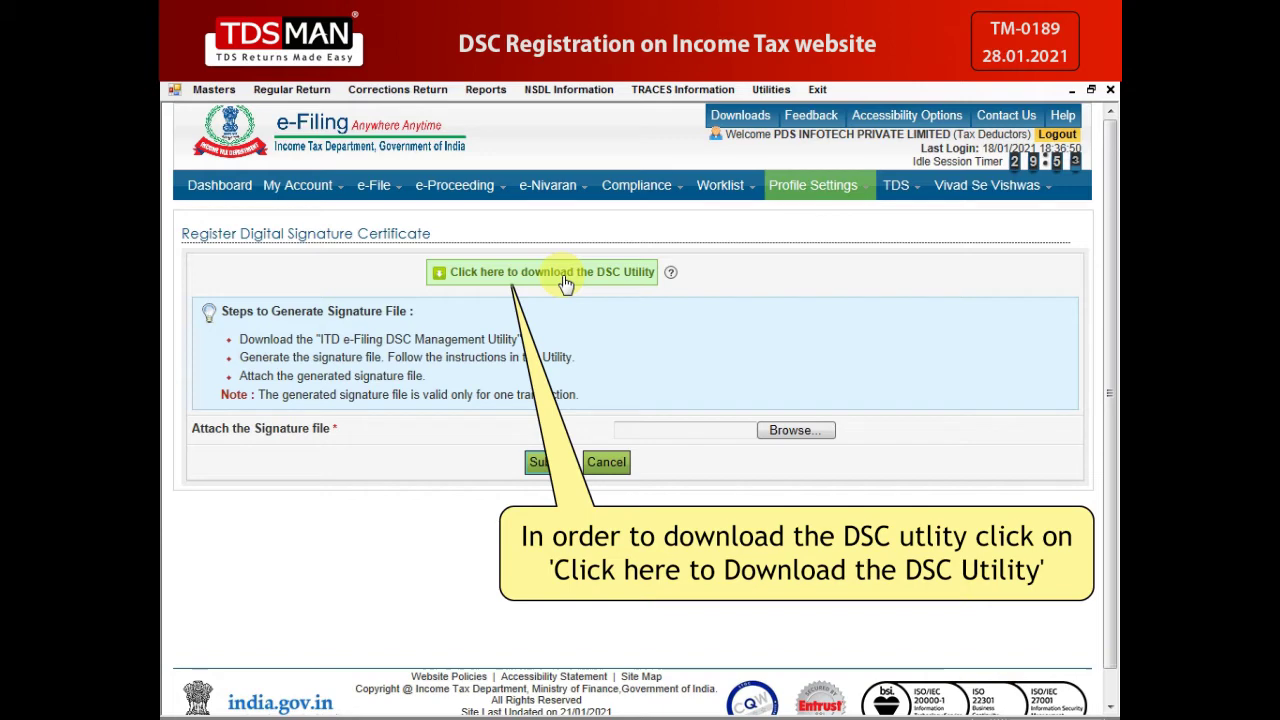
Save the DSC Utility download as DSC_UTILITY.zip in Desktop > New folder (2), then close the downloads list
left_click(564, 281)
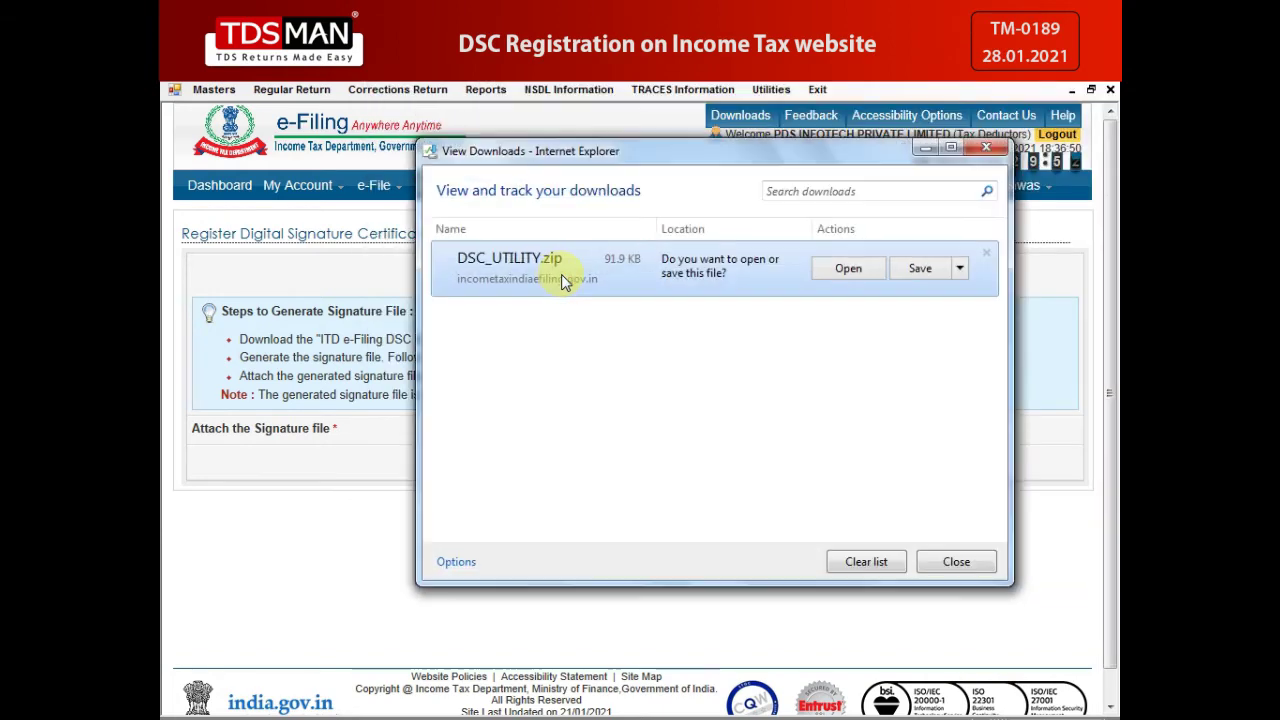
left_click(966, 274)
left_click(953, 314)
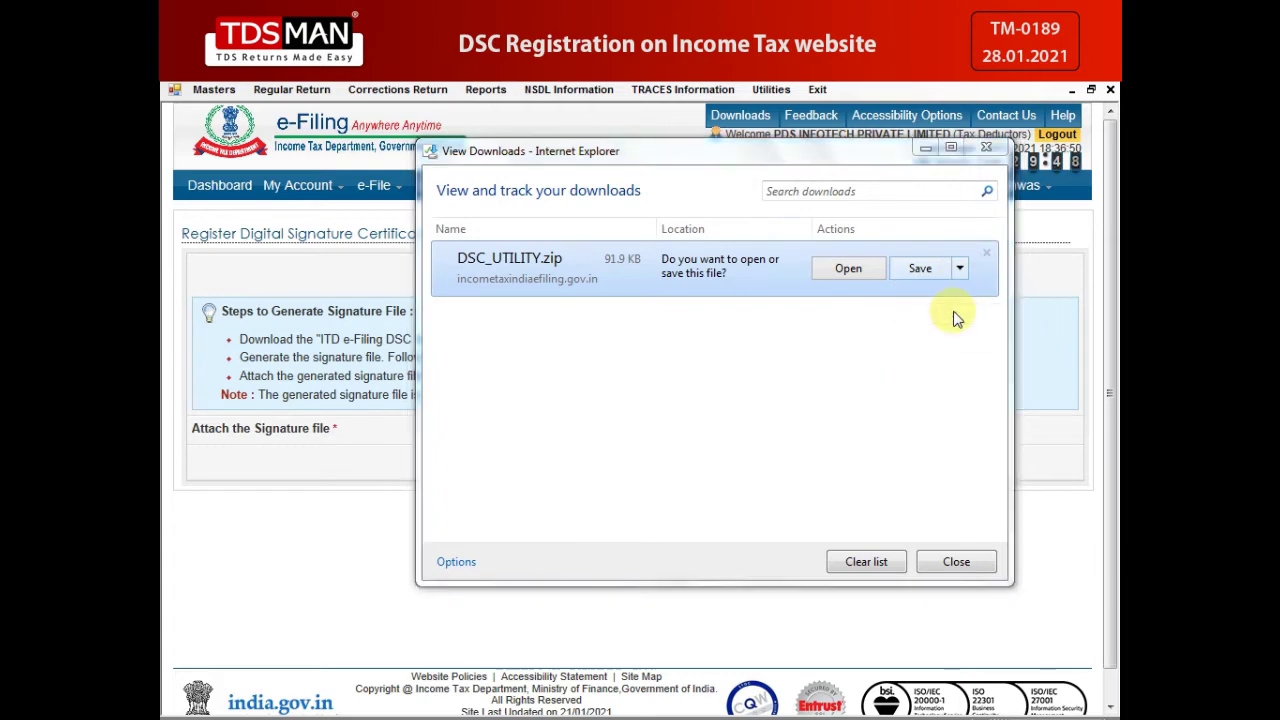
left_click(497, 293)
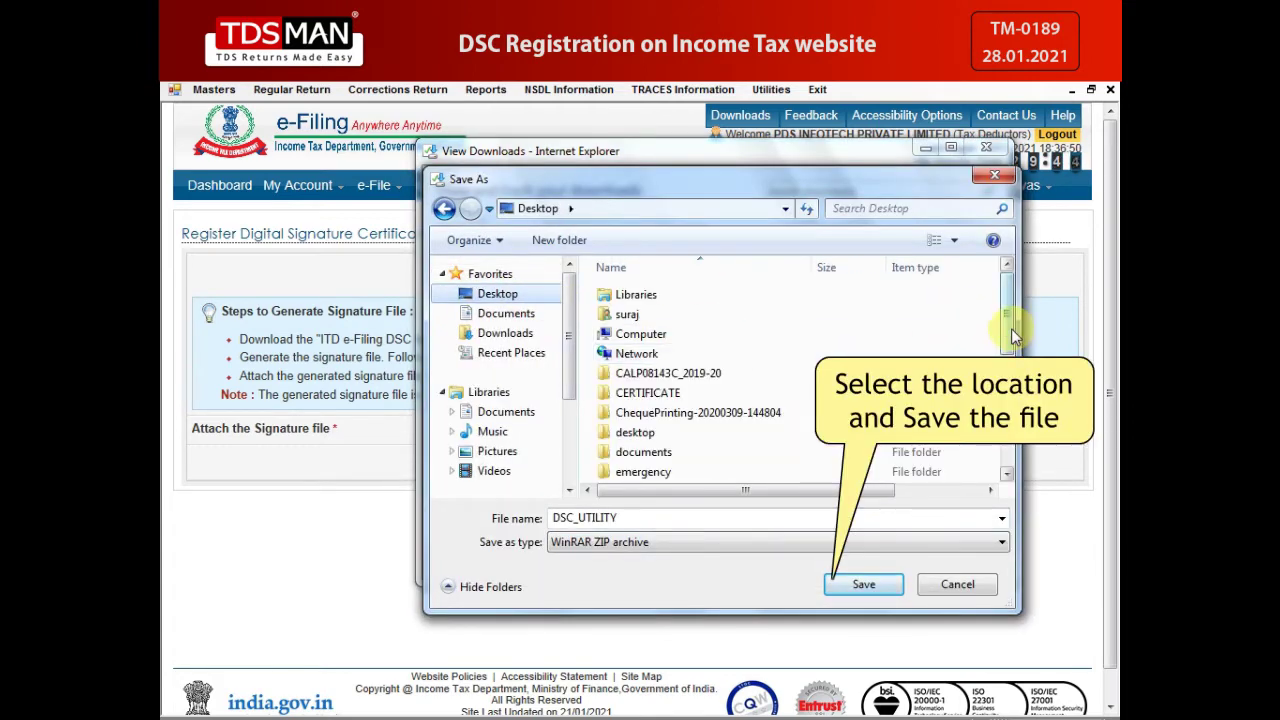
scroll(1006, 328, "down", 2)
left_click(700, 423)
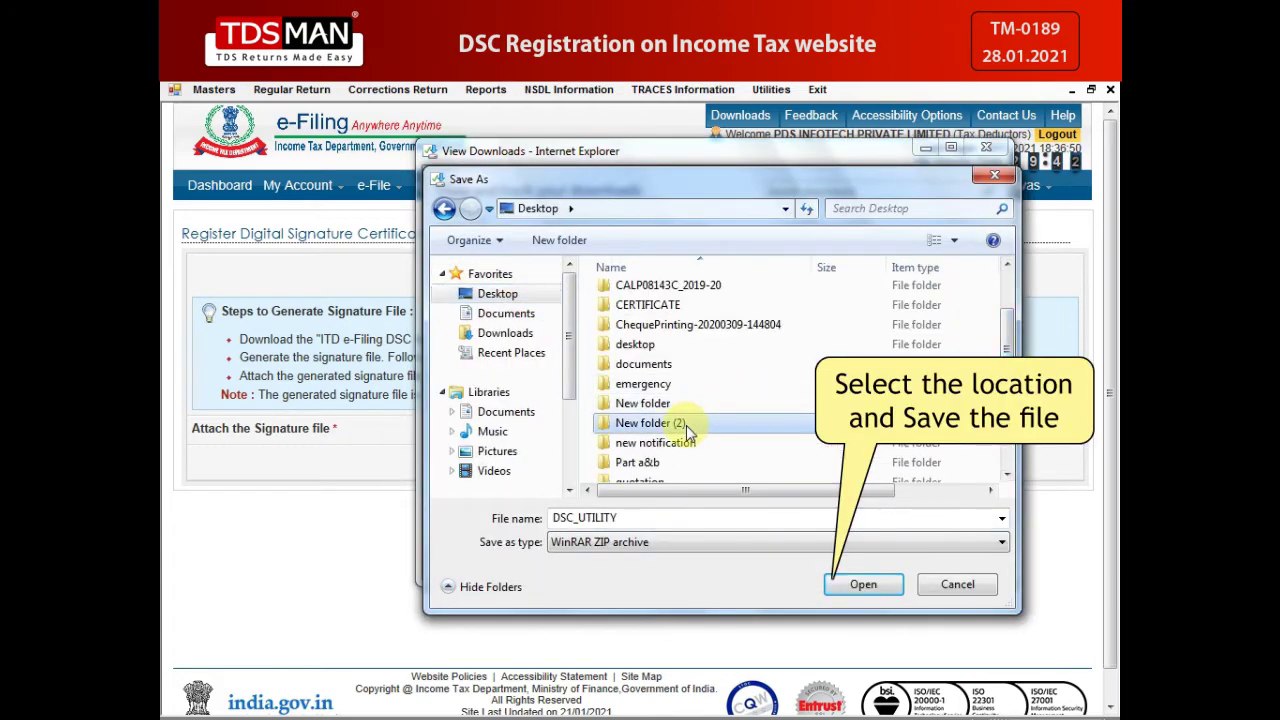
left_click(860, 585)
left_click(848, 587)
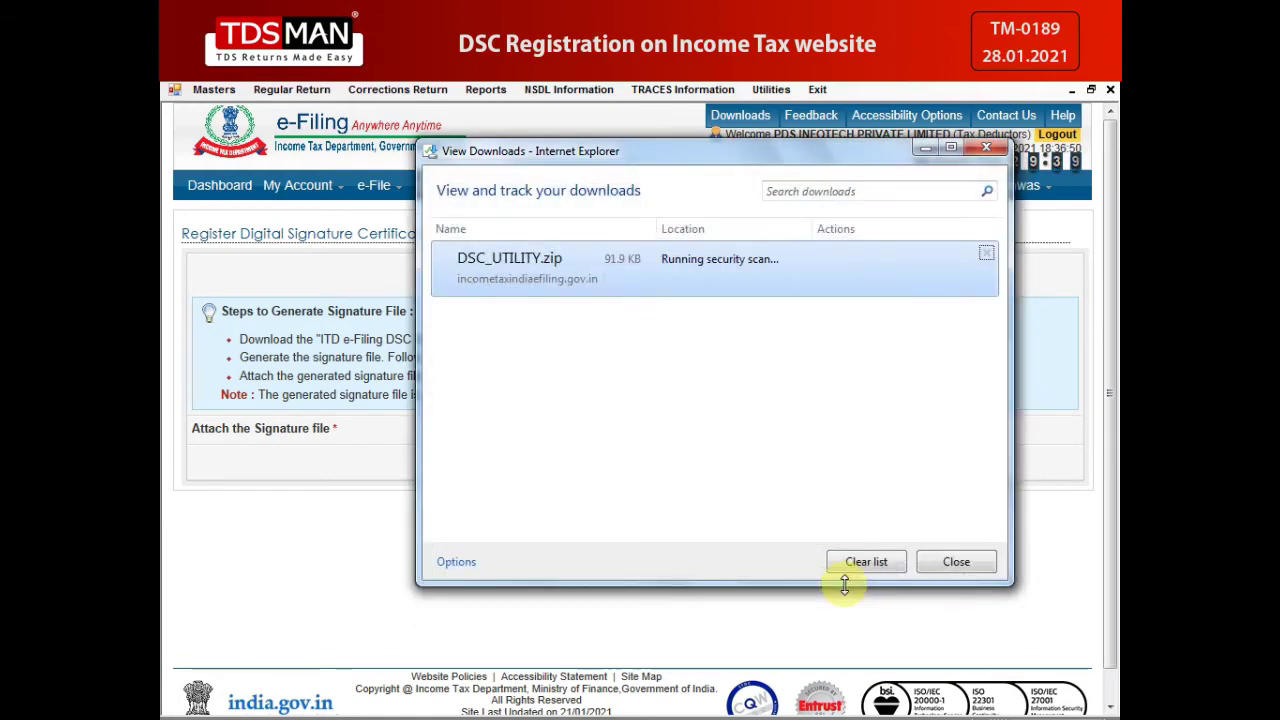
left_click(965, 565)
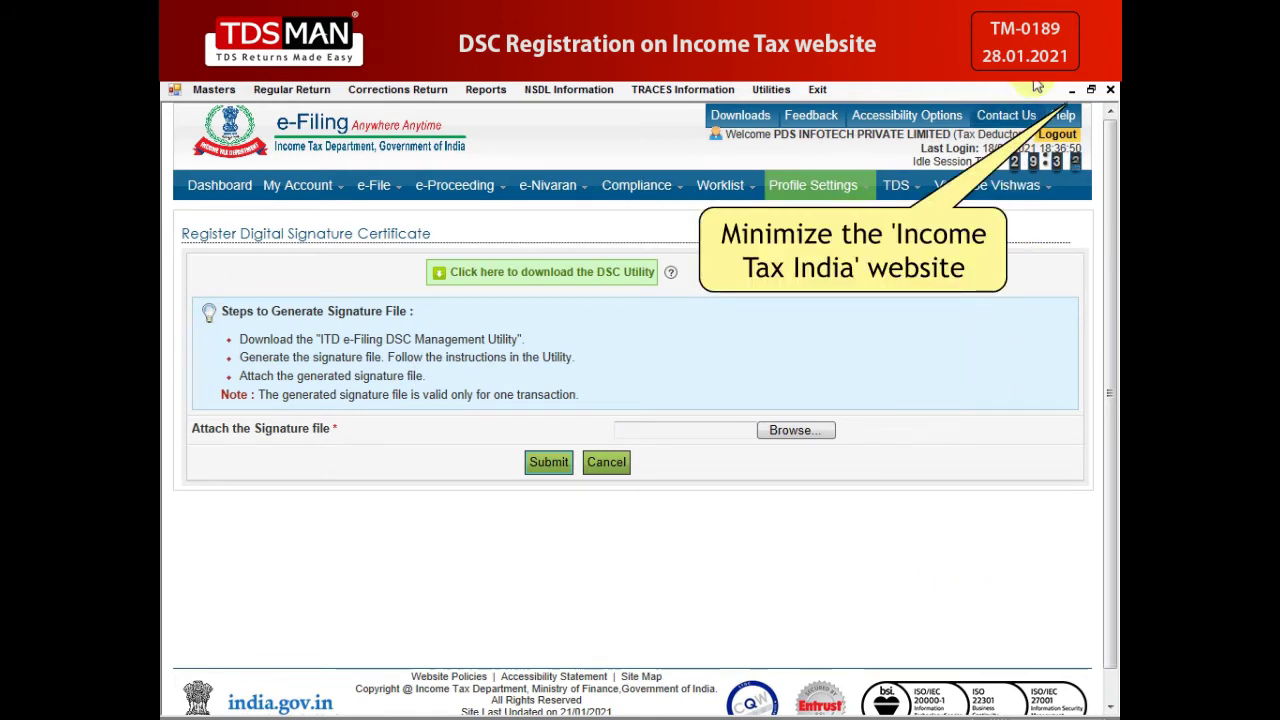
Extract DSC_UTILITY.zip in the Desktop's New folder (2) and select DSC_MGMT_UTILITY in the extracted folder
left_click(1071, 90)
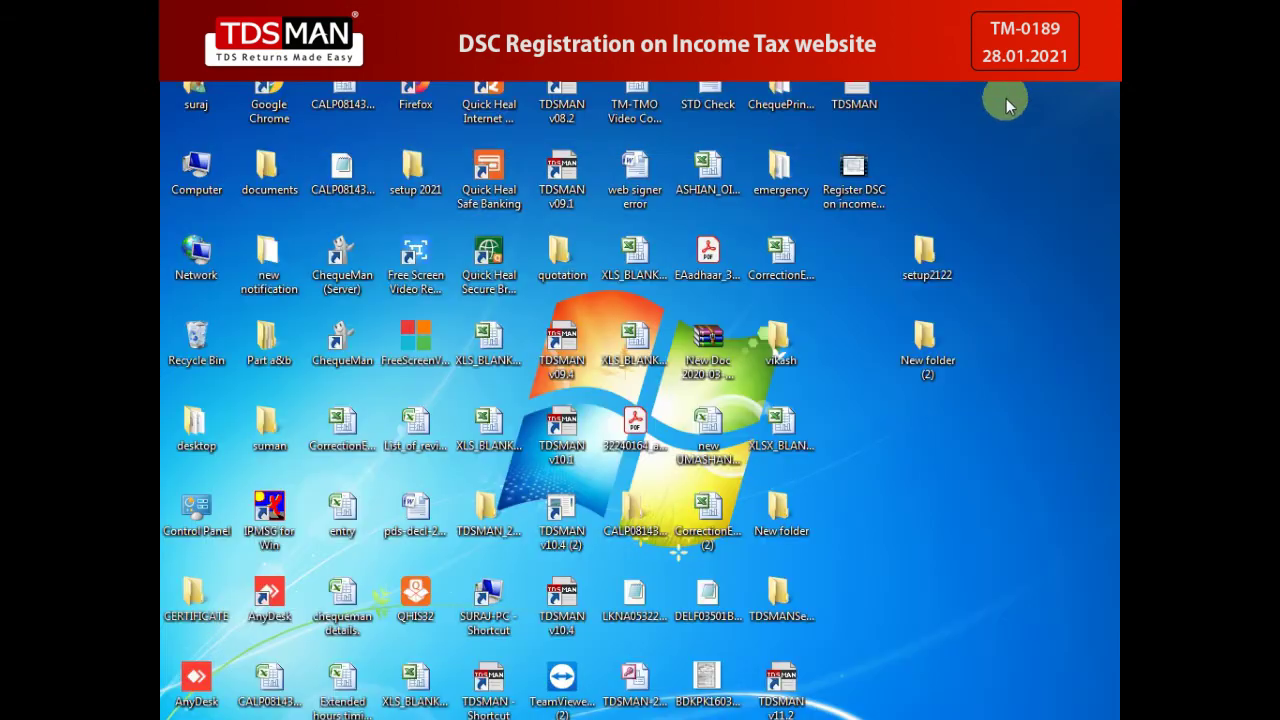
left_click(929, 340)
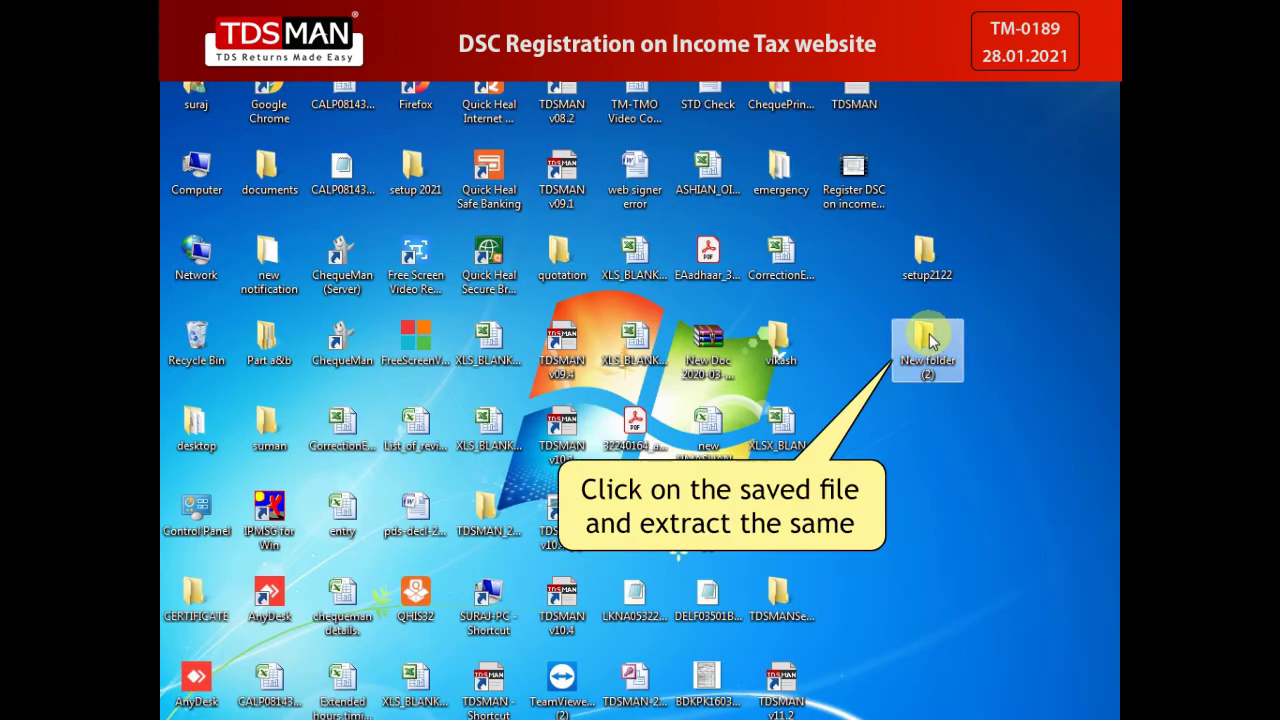
double_click(929, 340)
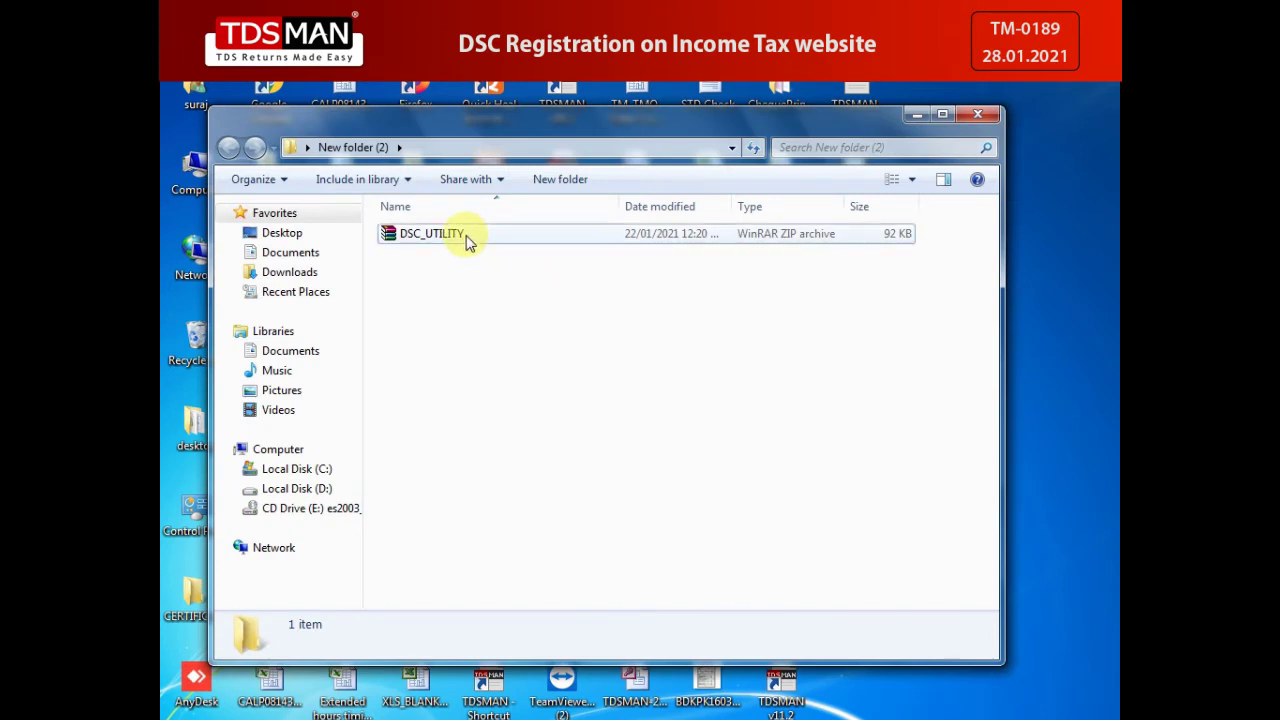
left_click(465, 238)
right_click(466, 237)
left_click(503, 288)
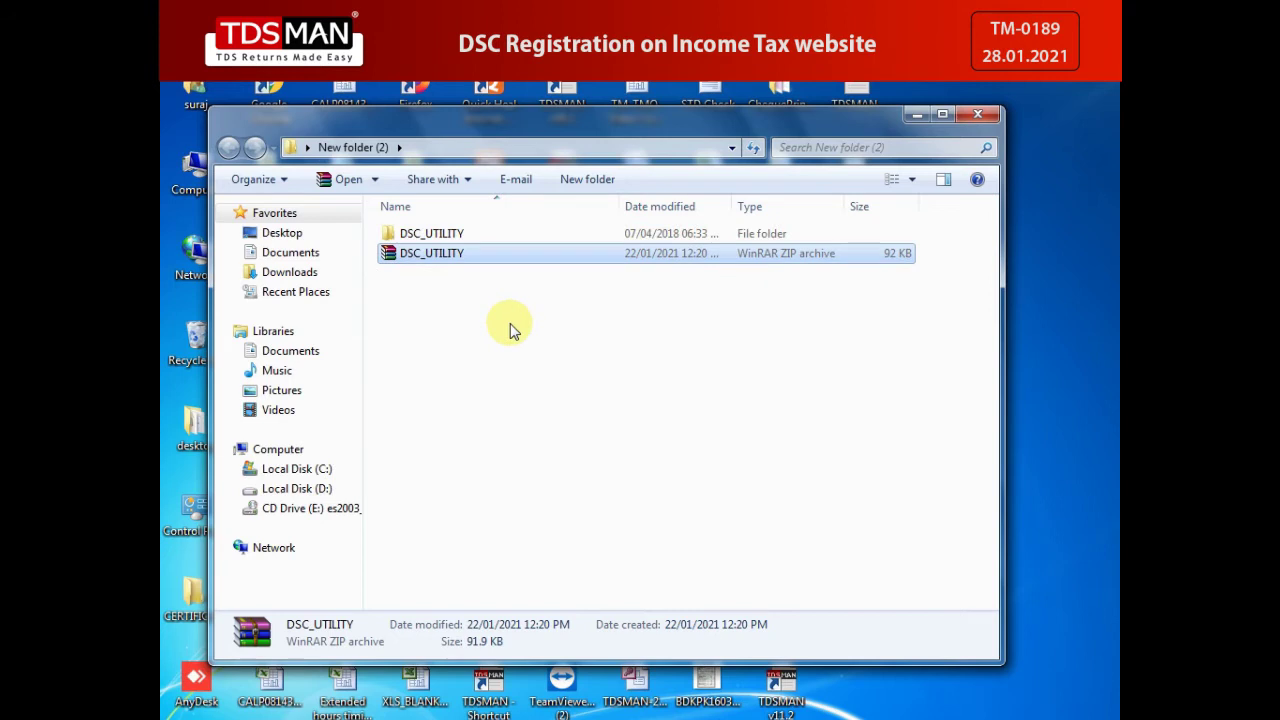
double_click(465, 238)
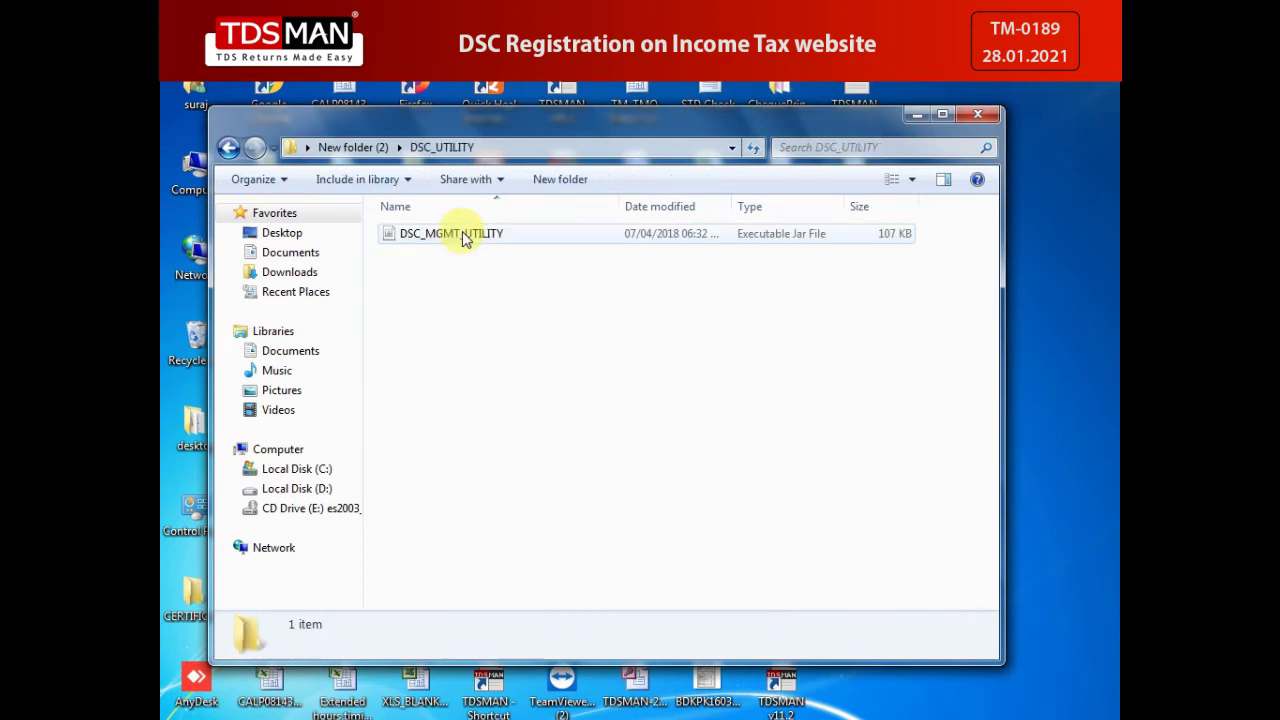
left_click(466, 237)
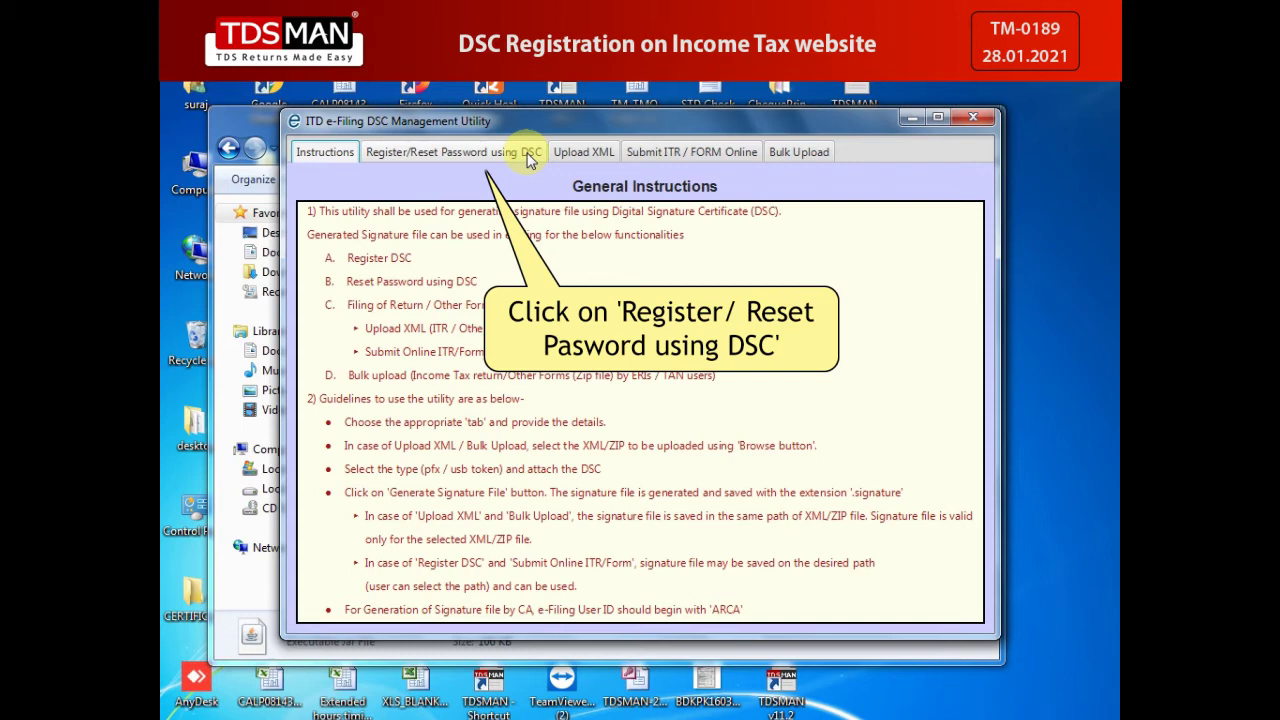
On the Register/Reset Password using DSC tab, paste in the e-Filing user ID and PAN
left_click(530, 162)
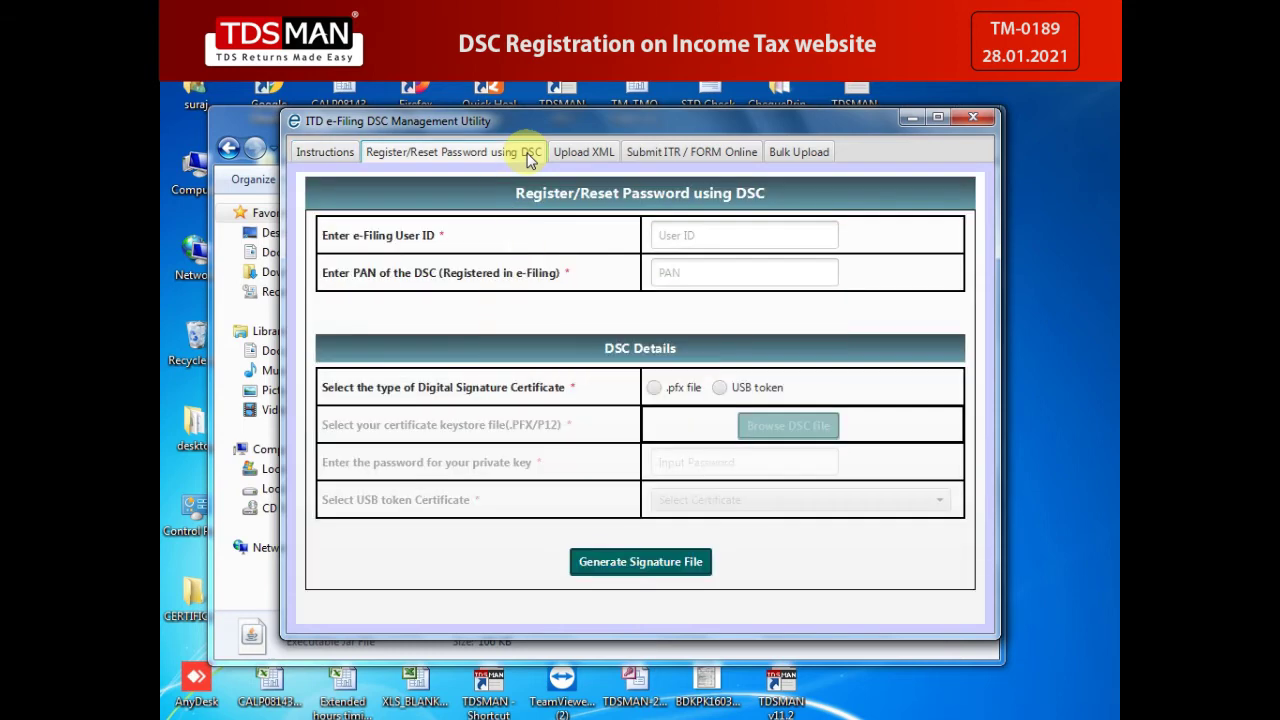
left_click(694, 238)
key("ctrl+v")
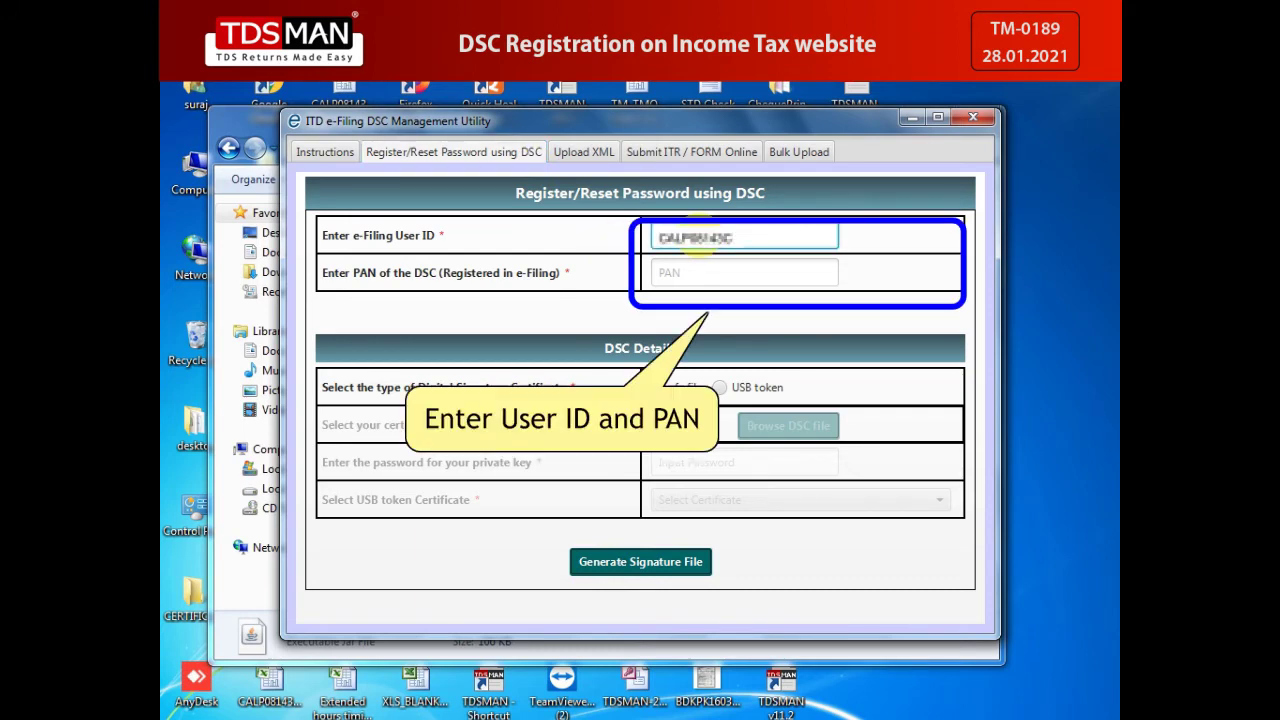
left_click(707, 266)
key("ctrl+v")
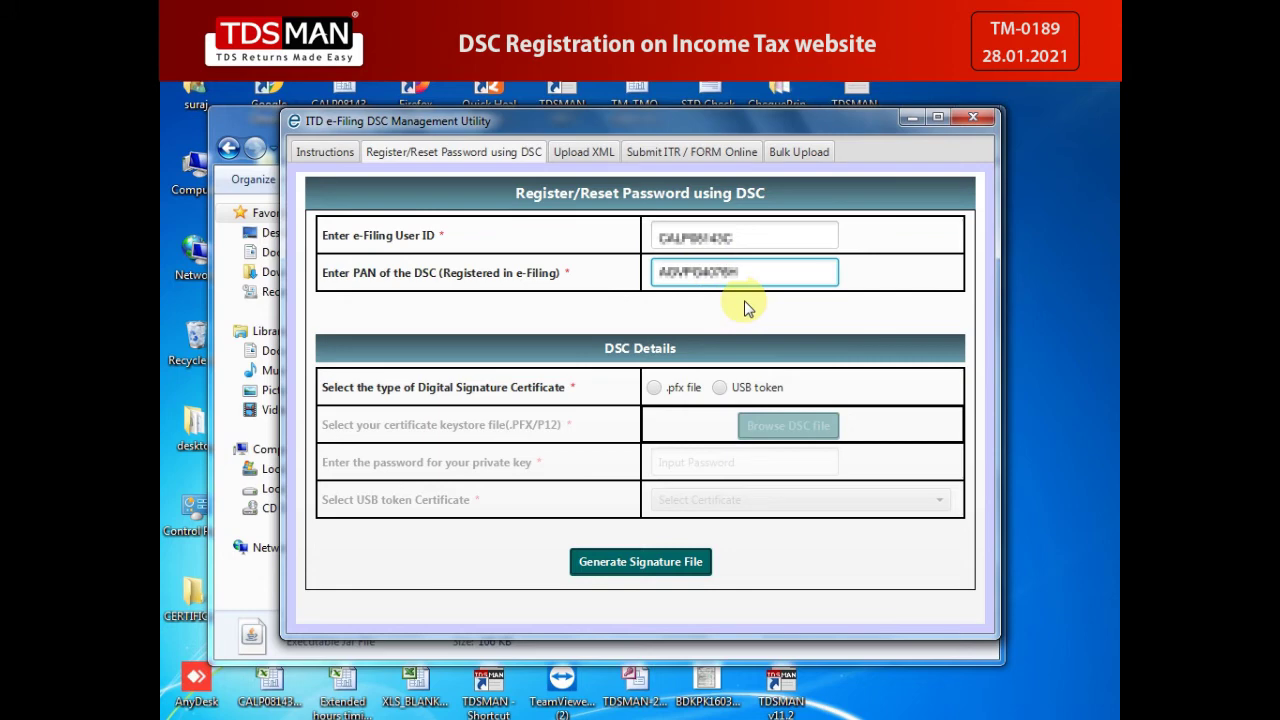
Choose USB token, pick its certificate, generate the signature file, and enter the token PIN
left_click(720, 390)
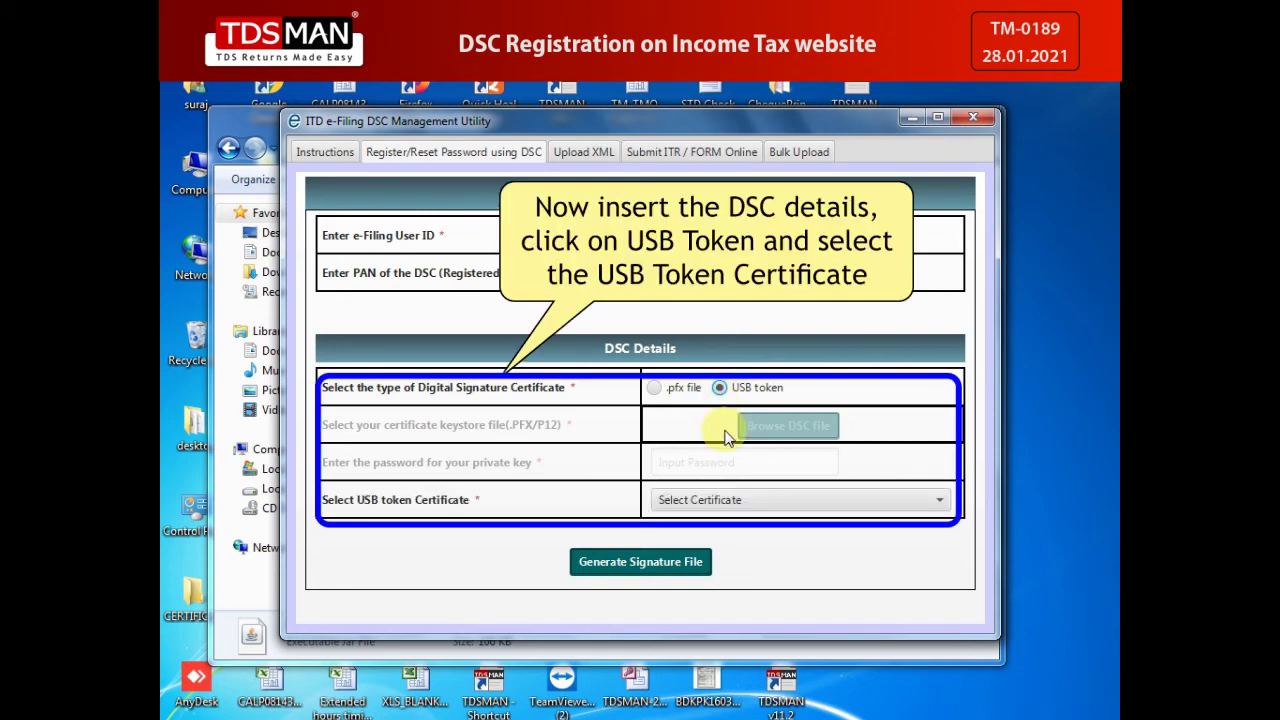
left_click(930, 505)
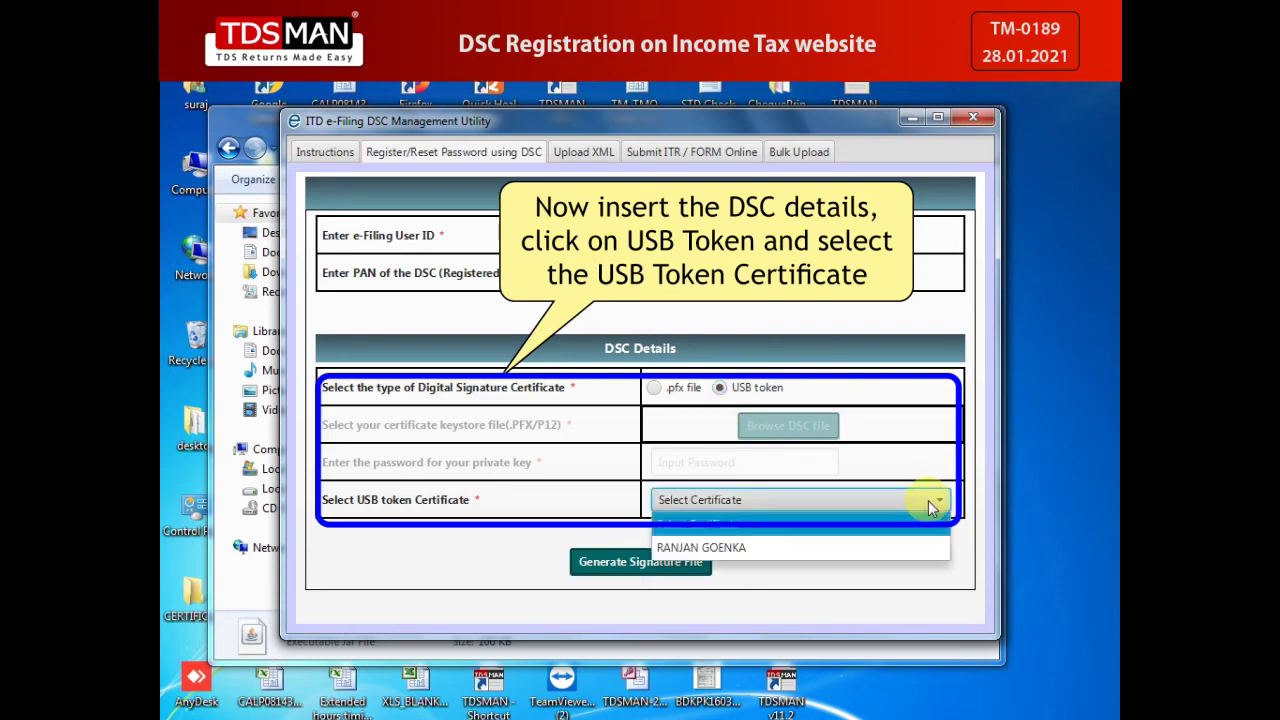
left_click(871, 548)
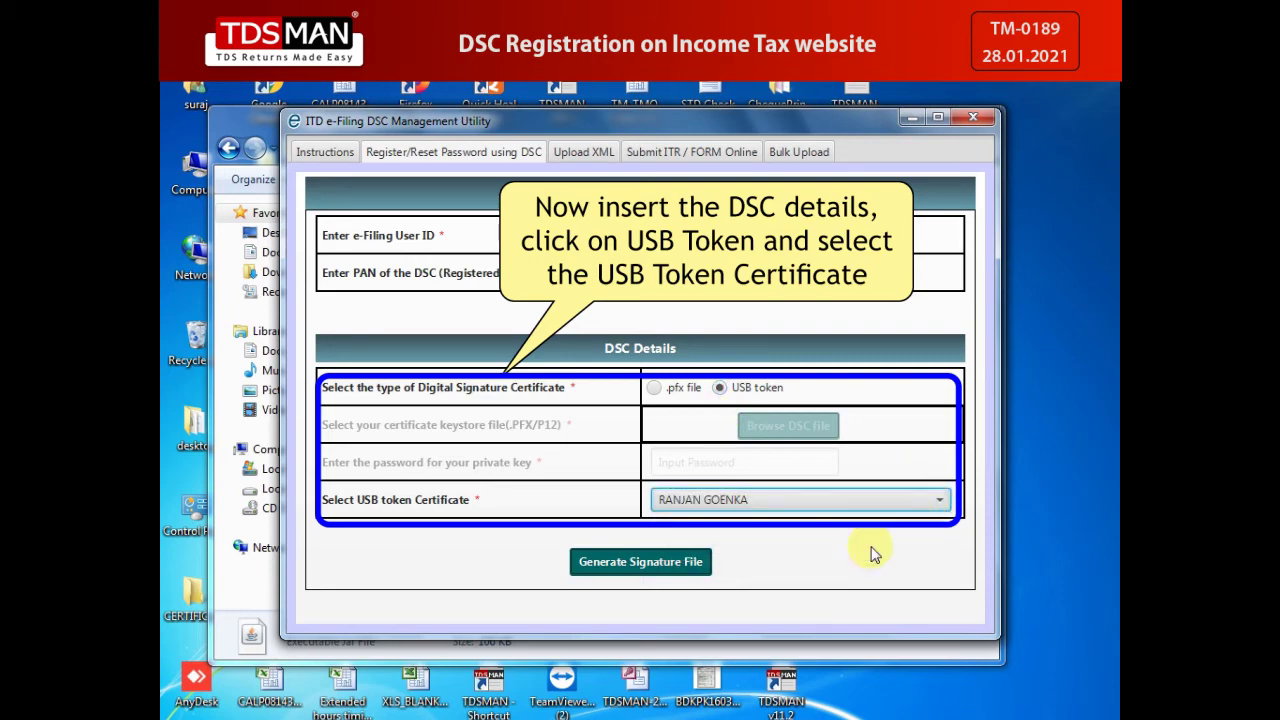
left_click(662, 574)
type("•••••••••")
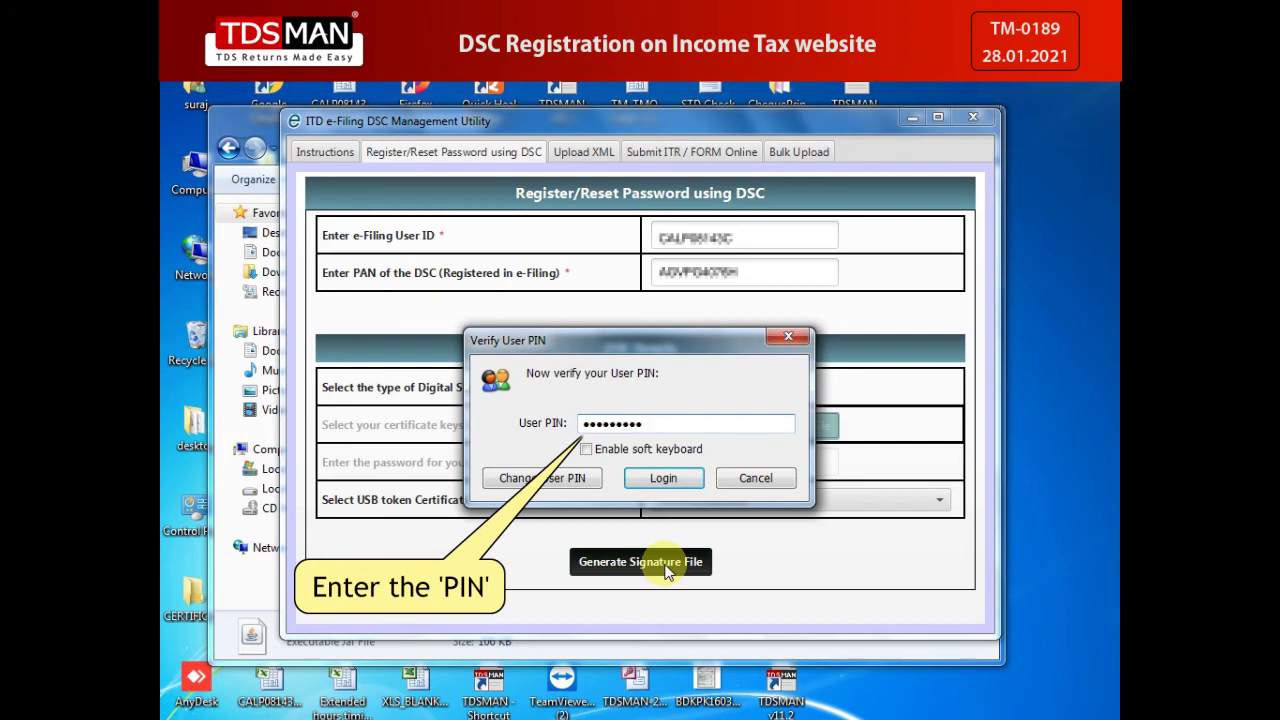
Confirm the PIN and save the signature file into Desktop > New folder (2)
left_click(651, 480)
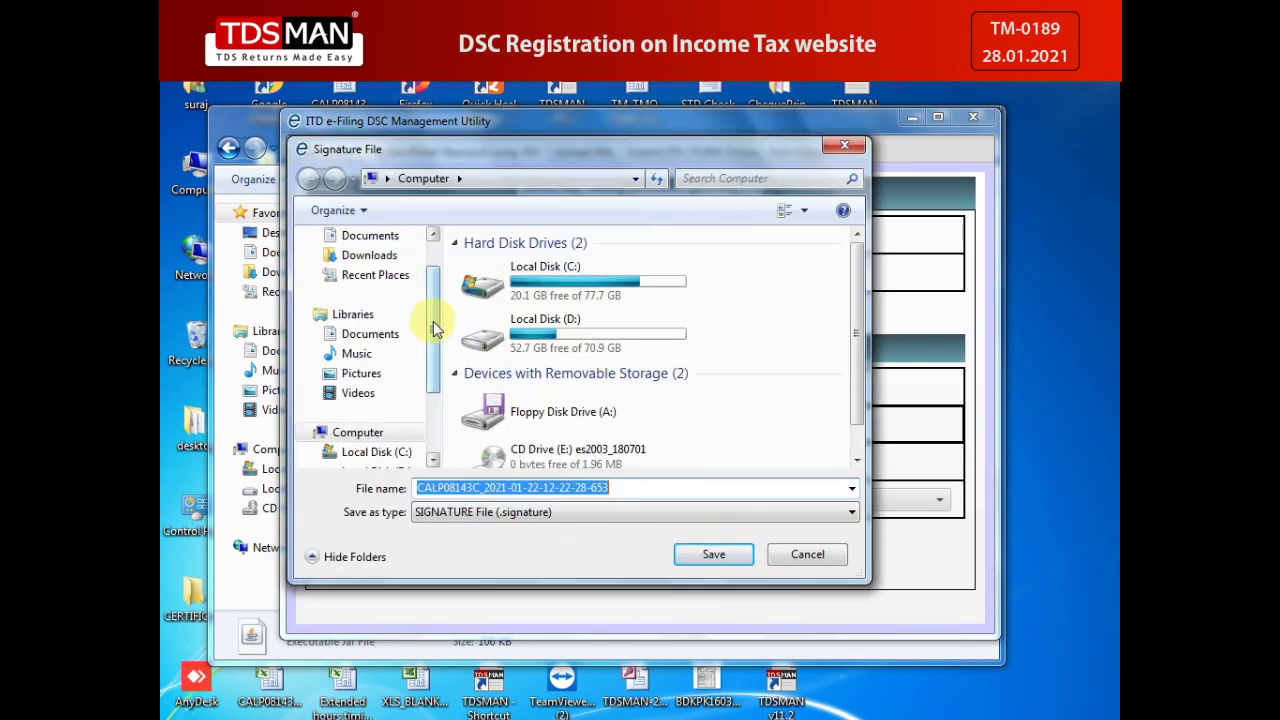
left_click(368, 265)
scroll(849, 334, "down", 1)
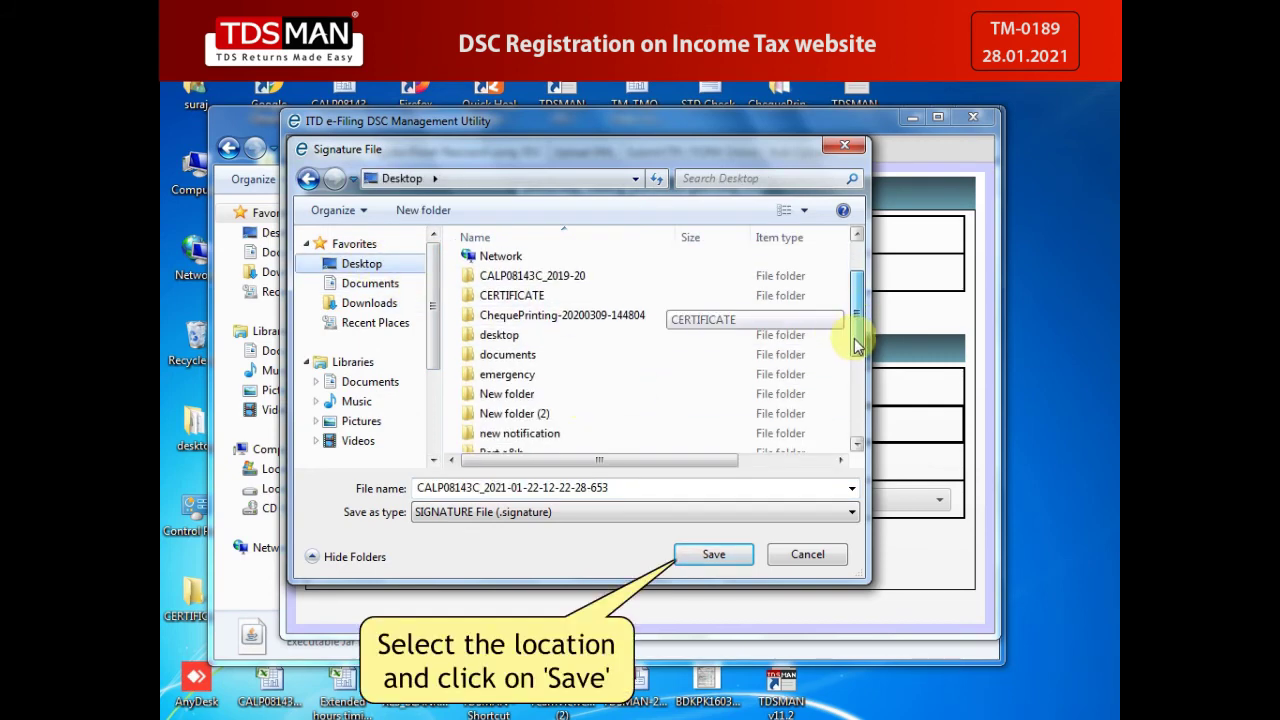
left_click(565, 413)
left_click(693, 567)
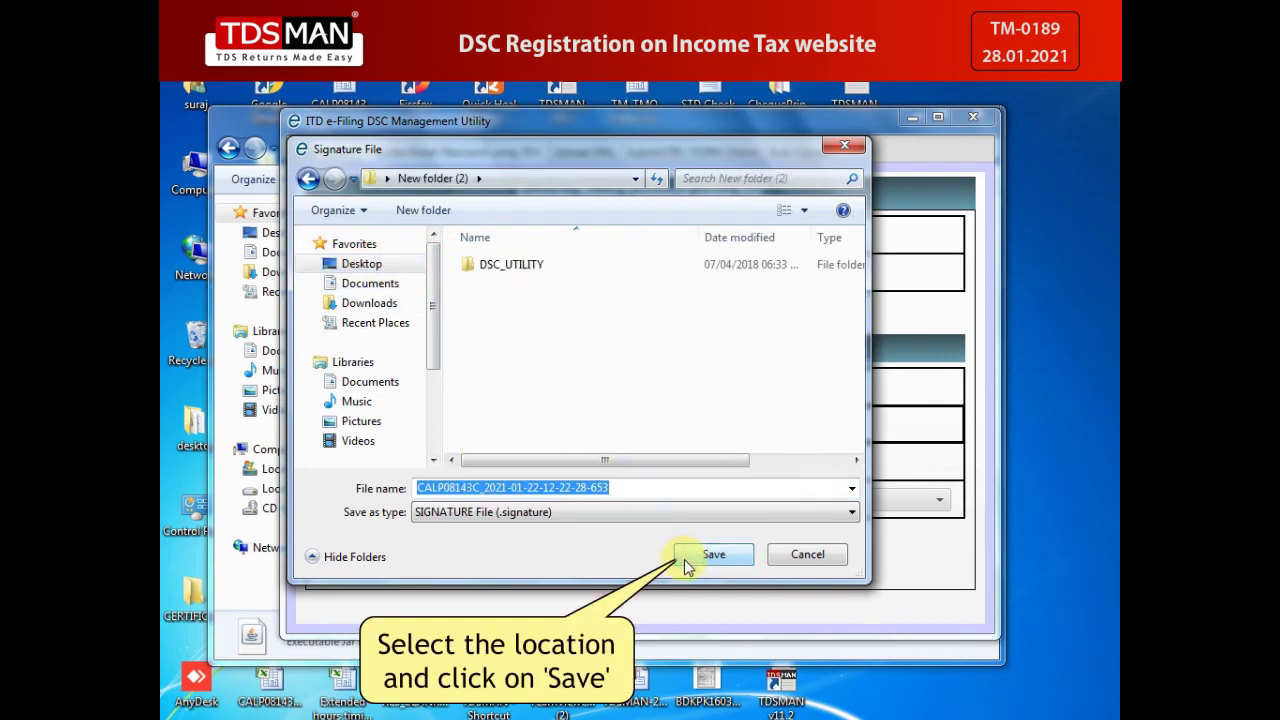
left_click(689, 563)
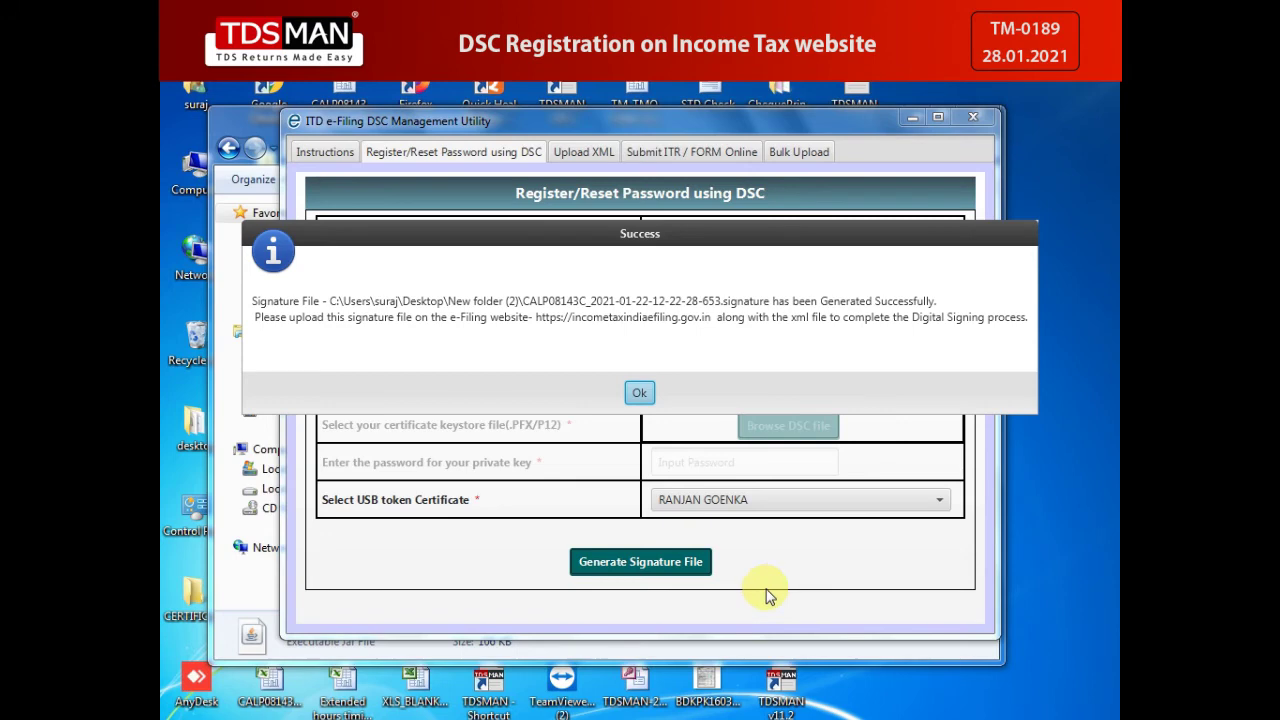
Acknowledge the success message and exit the DSC Management Utility
left_click(639, 393)
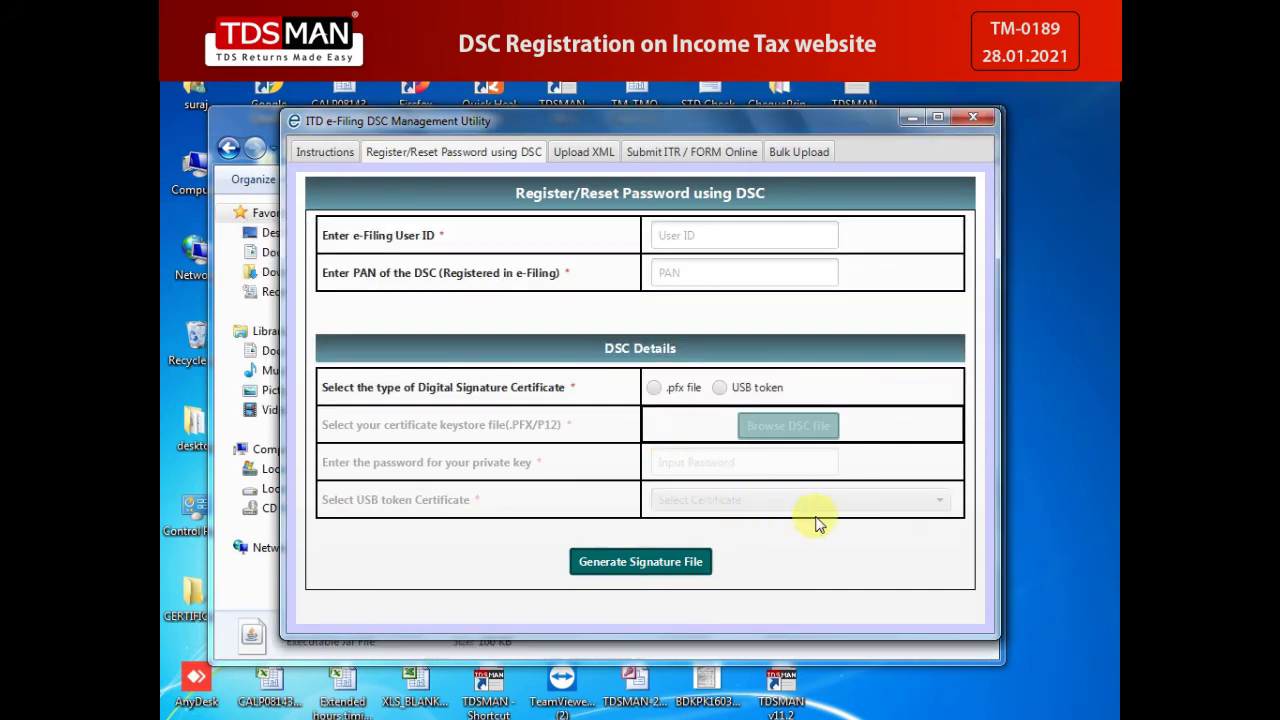
left_click(985, 118)
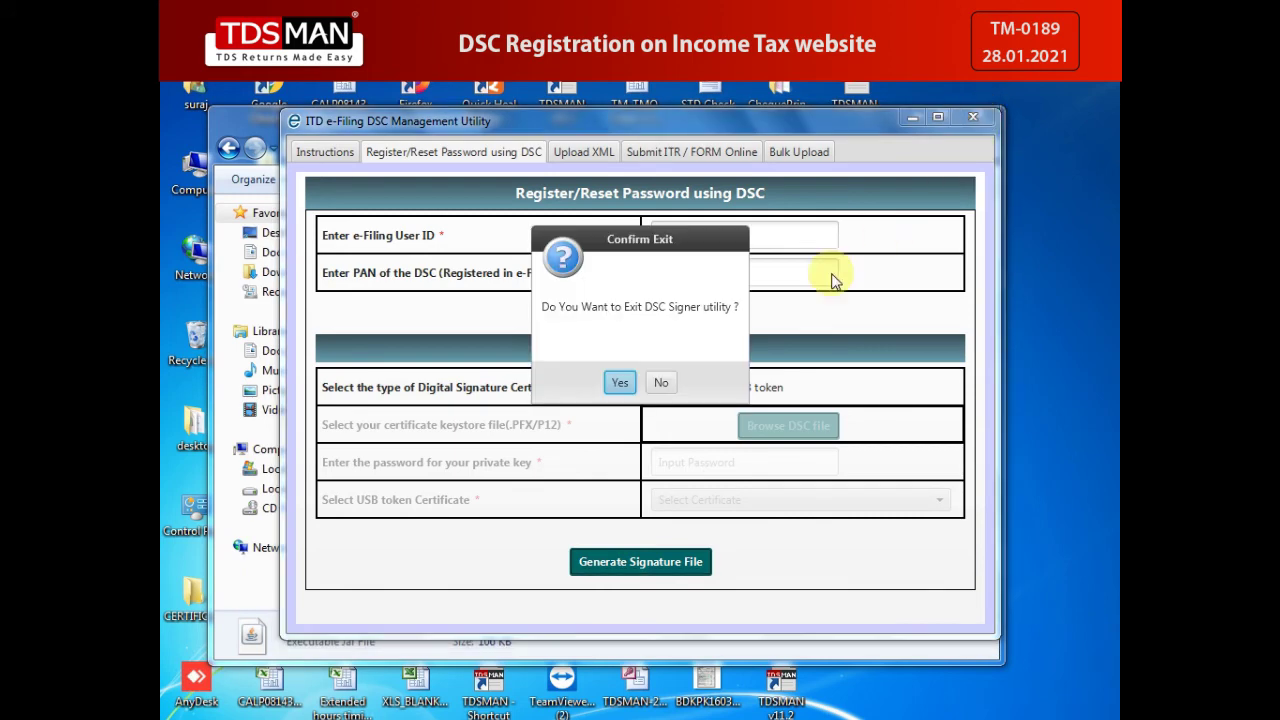
left_click(621, 384)
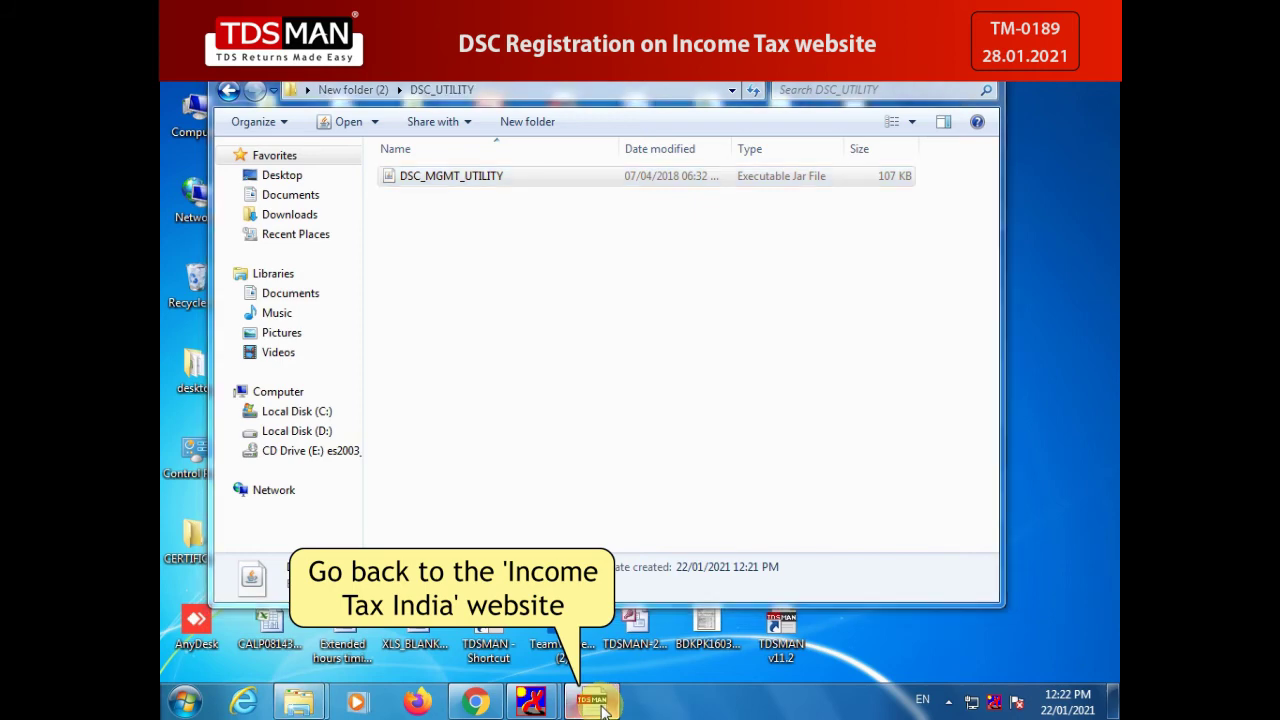
Attach the .signature file from Desktop > New folder (2) on the Register DSC page, then log out
left_click(598, 704)
left_click(797, 432)
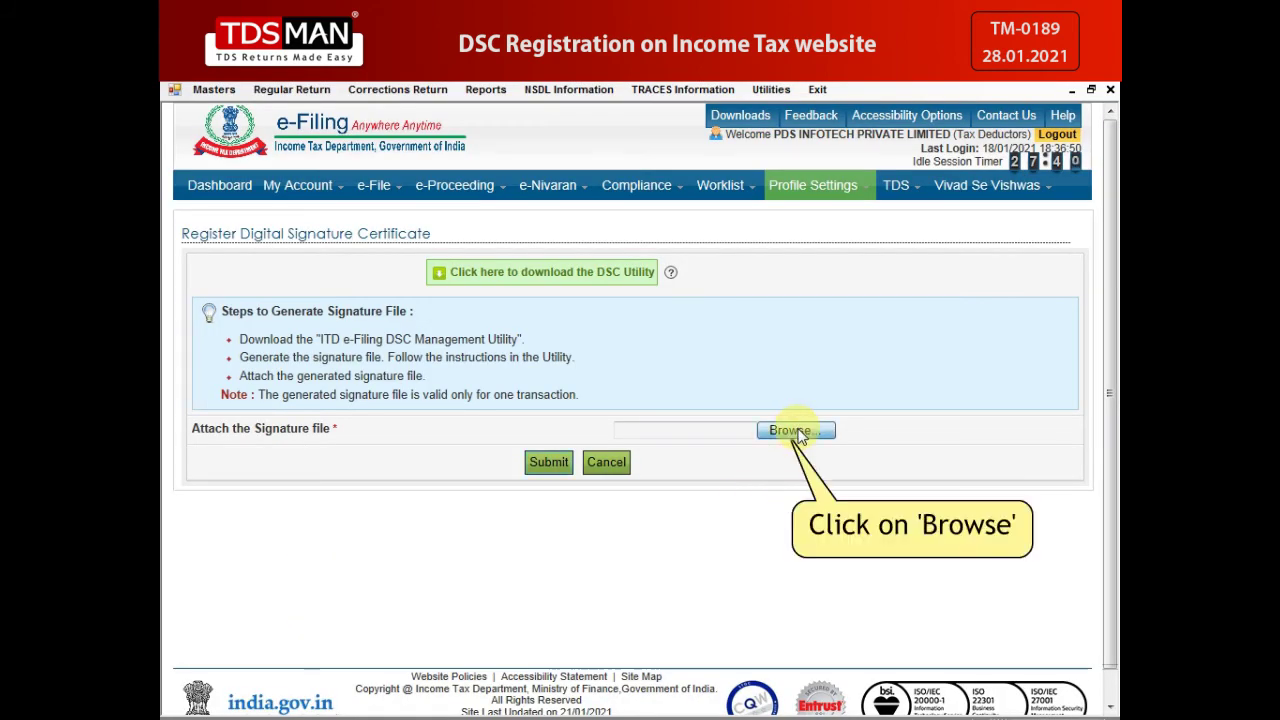
left_click(240, 206)
left_click_drag(743, 210, 734, 226)
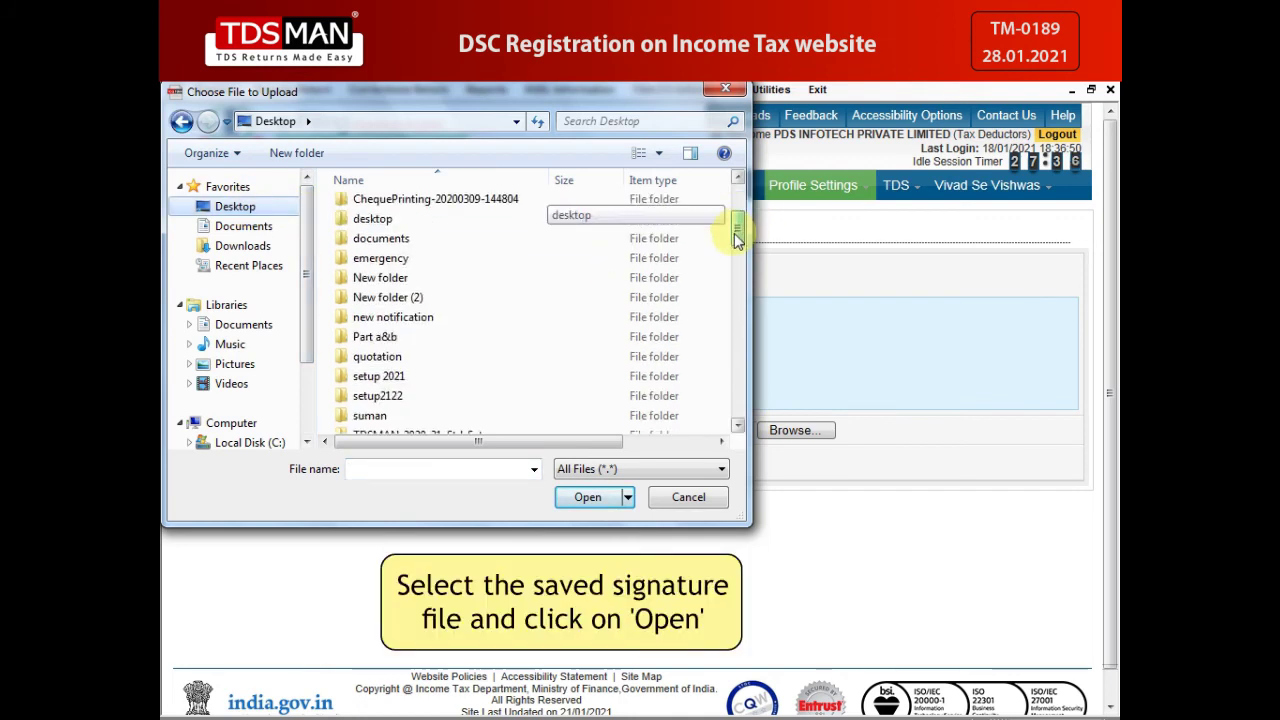
double_click(443, 278)
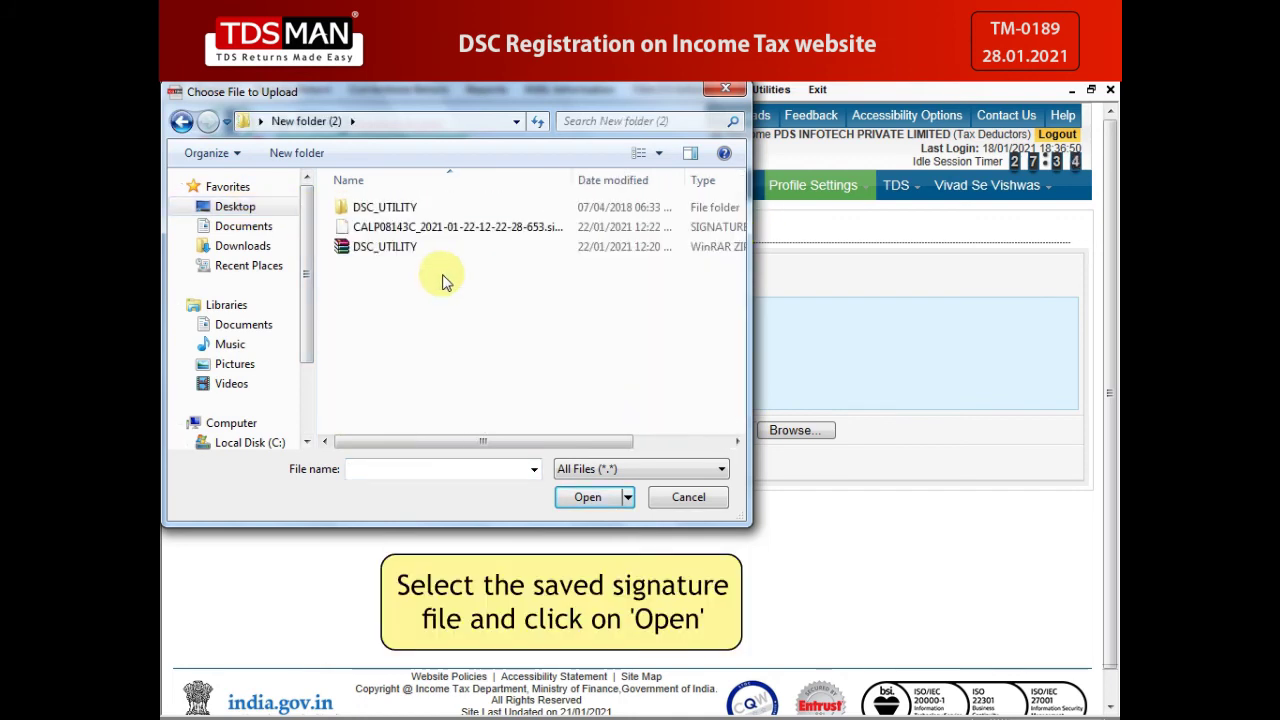
left_click(472, 228)
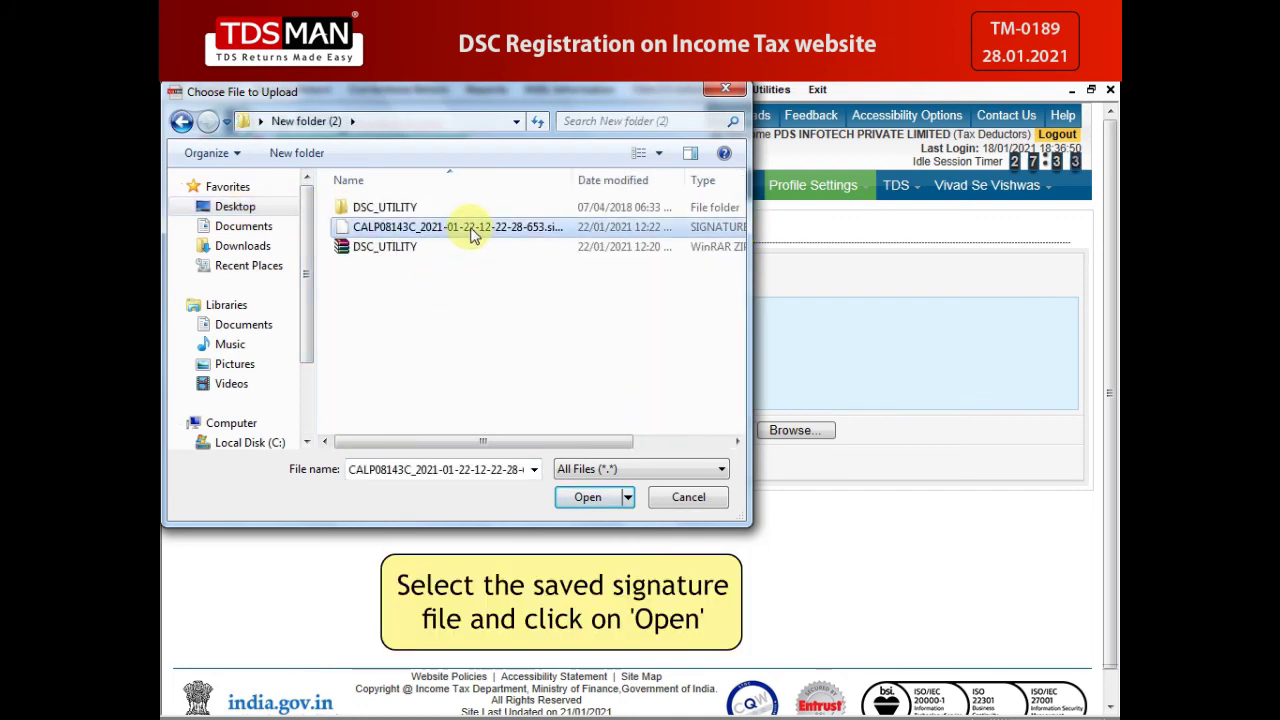
left_click(582, 498)
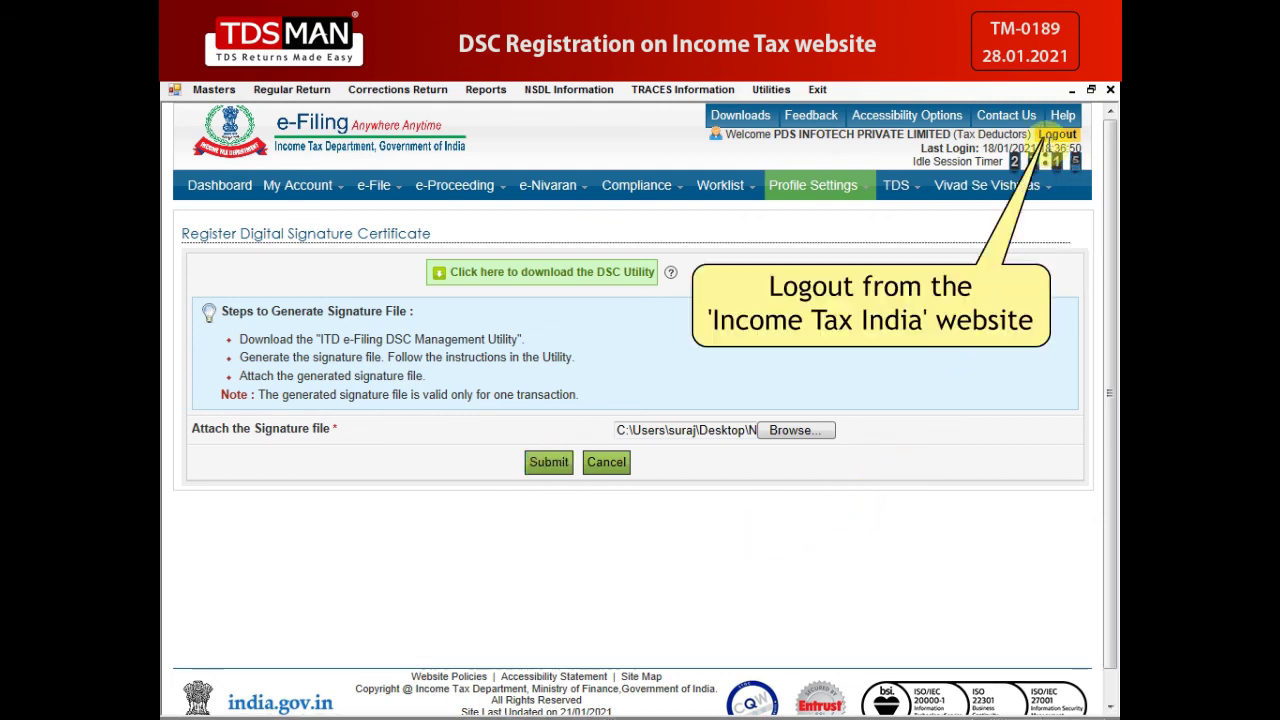
left_click(1046, 138)
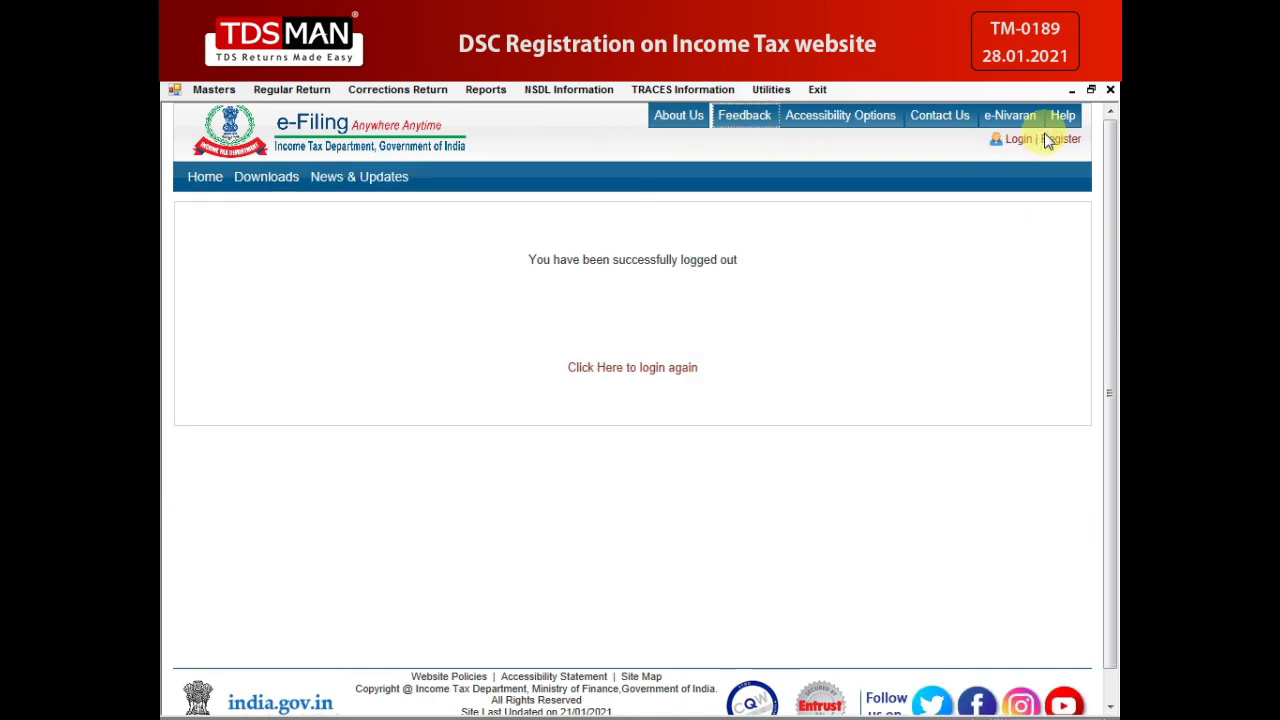